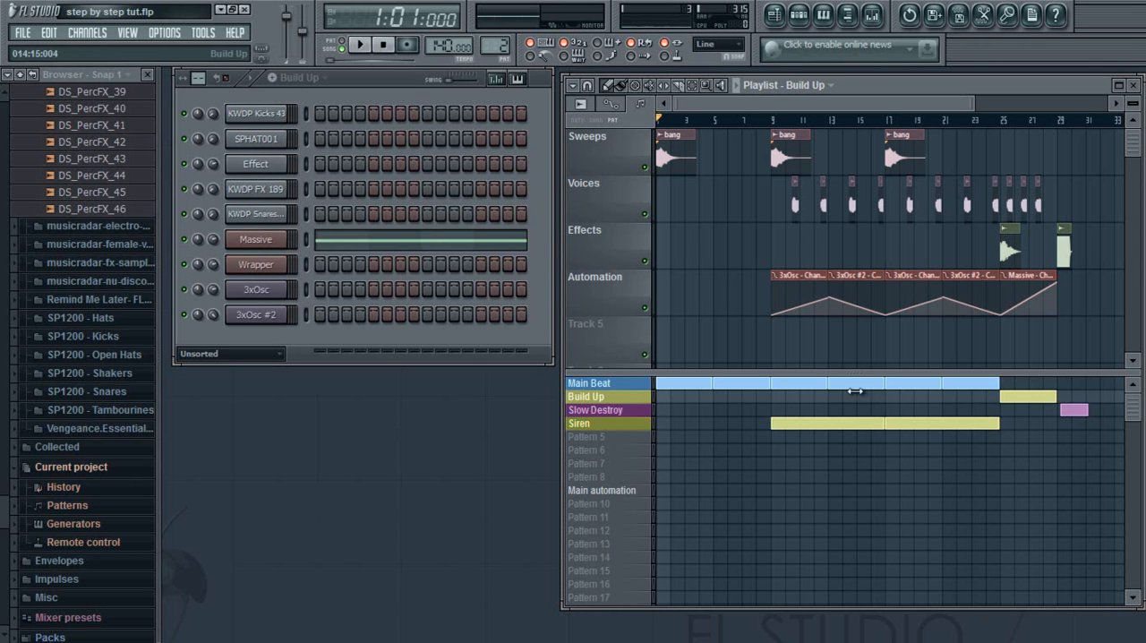
Play the arrangement in the playlist from the start, stop it, and return the playhead to bar 1.
{"action": "left_click", "coordinate": [737, 86]}
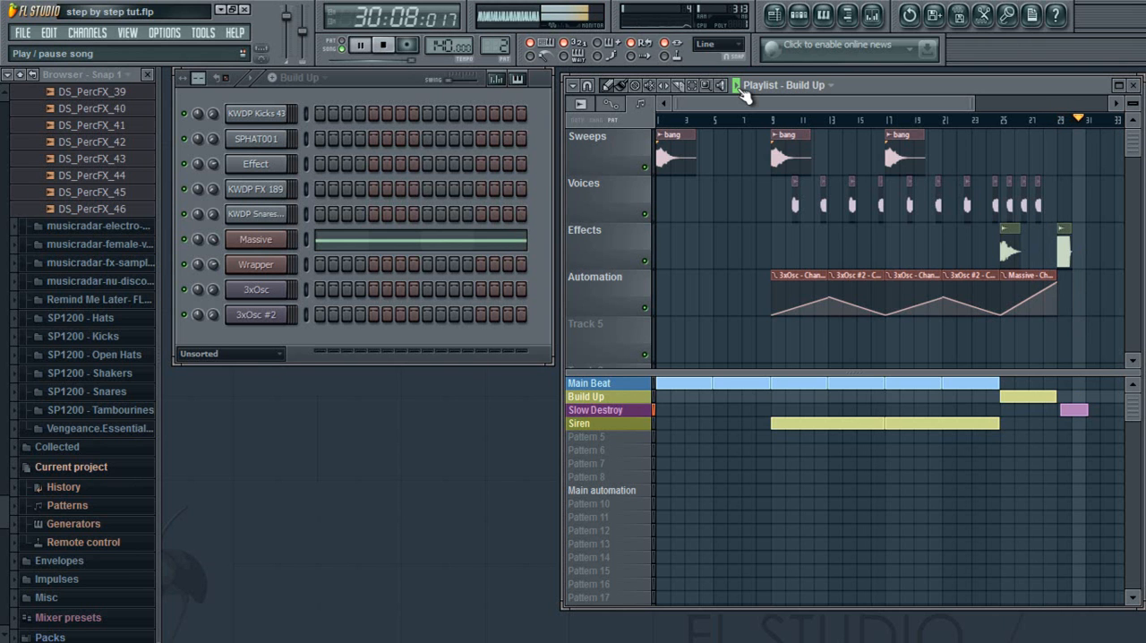
{"action": "left_click", "coordinate": [737, 86]}
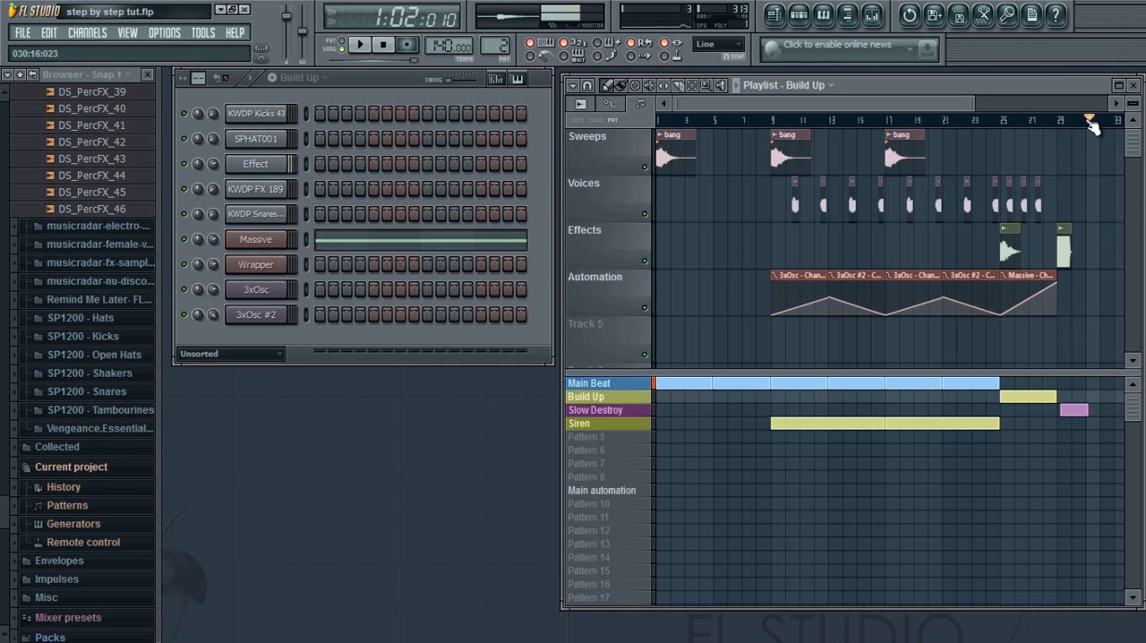
{"action": "left_click_drag", "start_coordinate": [1091, 120], "coordinate": [660, 120]}
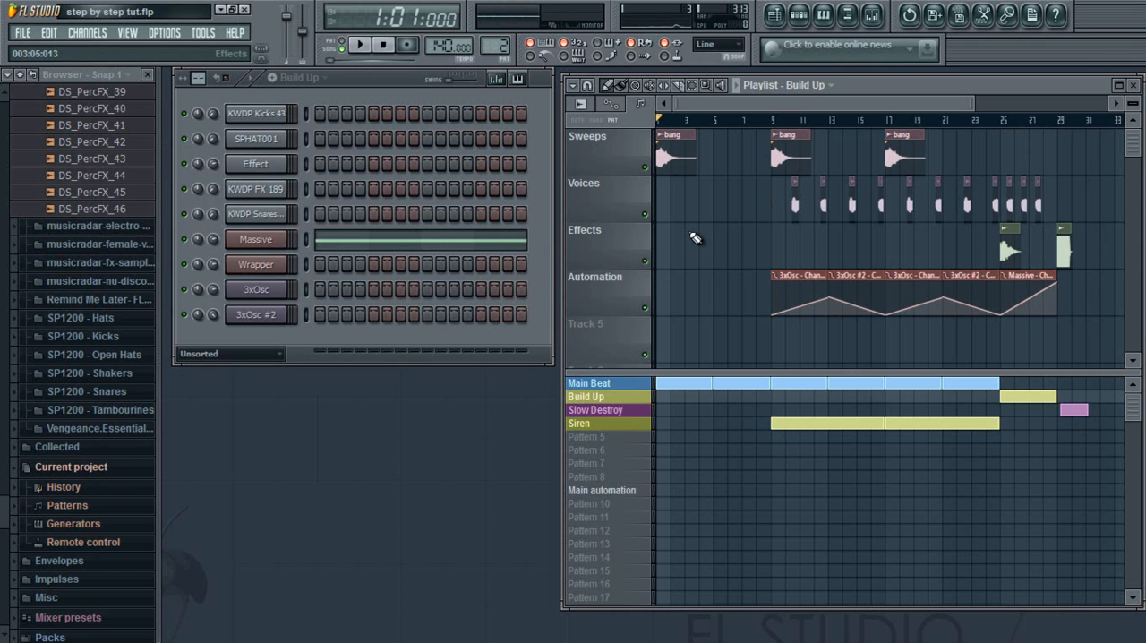
{"action": "left_click", "coordinate": [737, 86]}
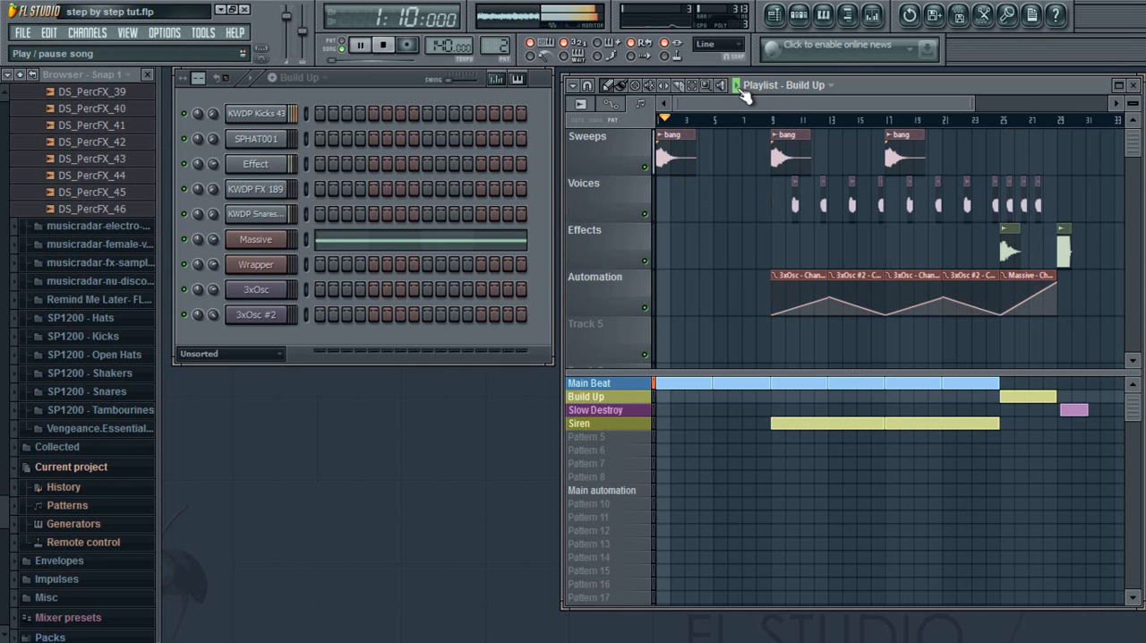
{"action": "left_click", "coordinate": [738, 87]}
{"action": "left_click_drag", "start_coordinate": [671, 119], "coordinate": [642, 123]}
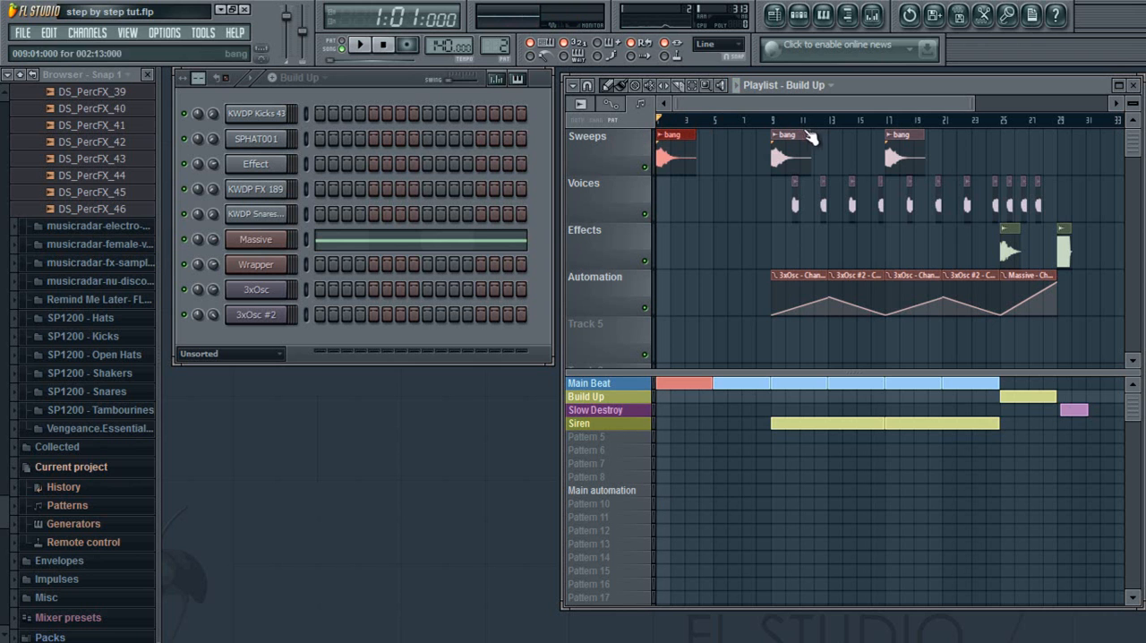
Zoom the playlist in around bar 9 and filter the channel list by automation clips, followed by audio clips.
{"action": "left_click_drag", "start_coordinate": [974, 104], "coordinate": [786, 106]}
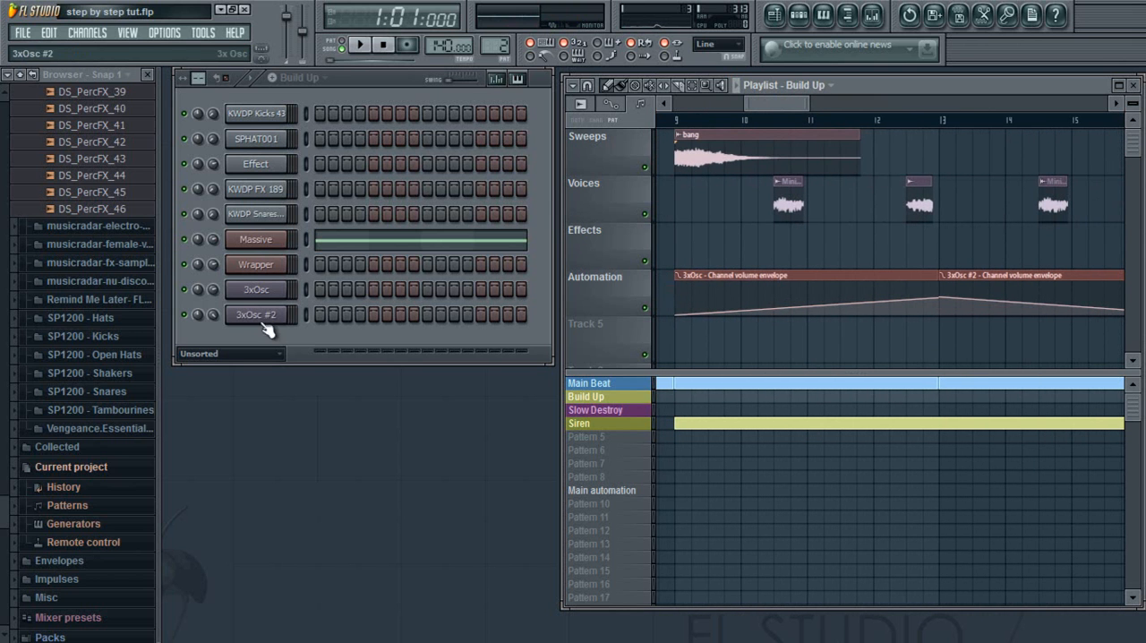
{"action": "left_click", "coordinate": [269, 354]}
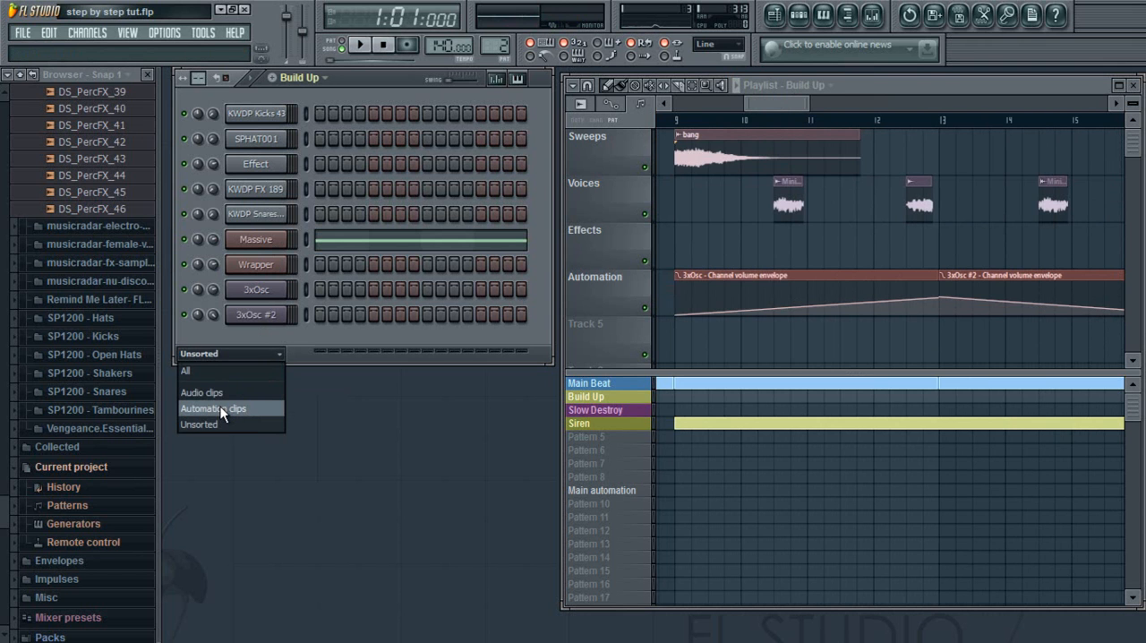
{"action": "left_click", "coordinate": [222, 412]}
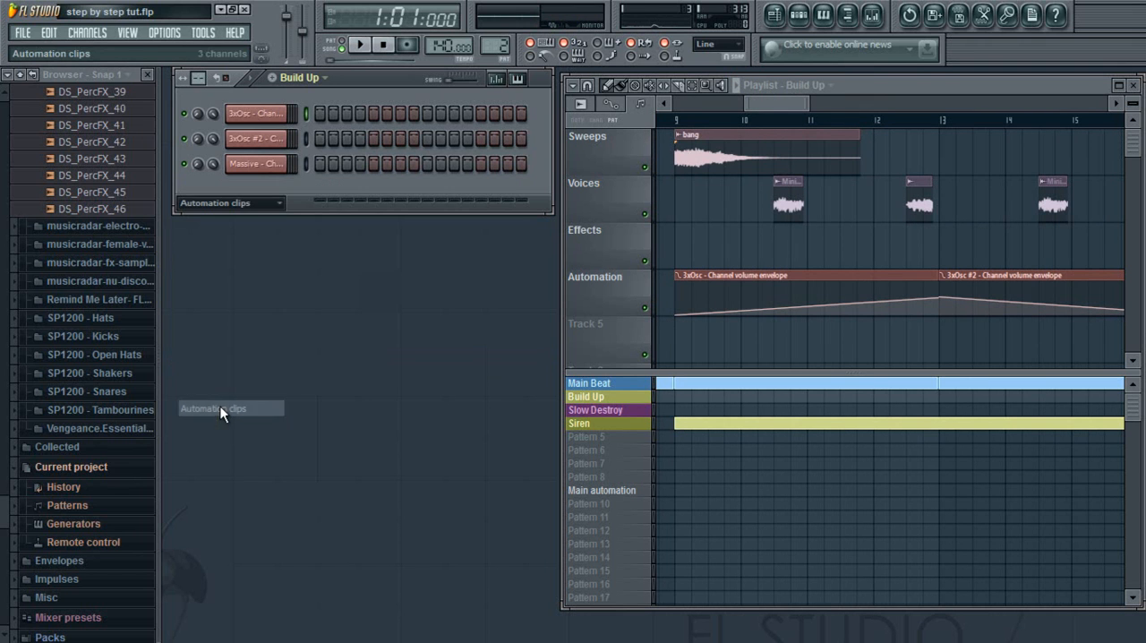
{"action": "left_click", "coordinate": [267, 204]}
{"action": "left_click", "coordinate": [239, 240]}
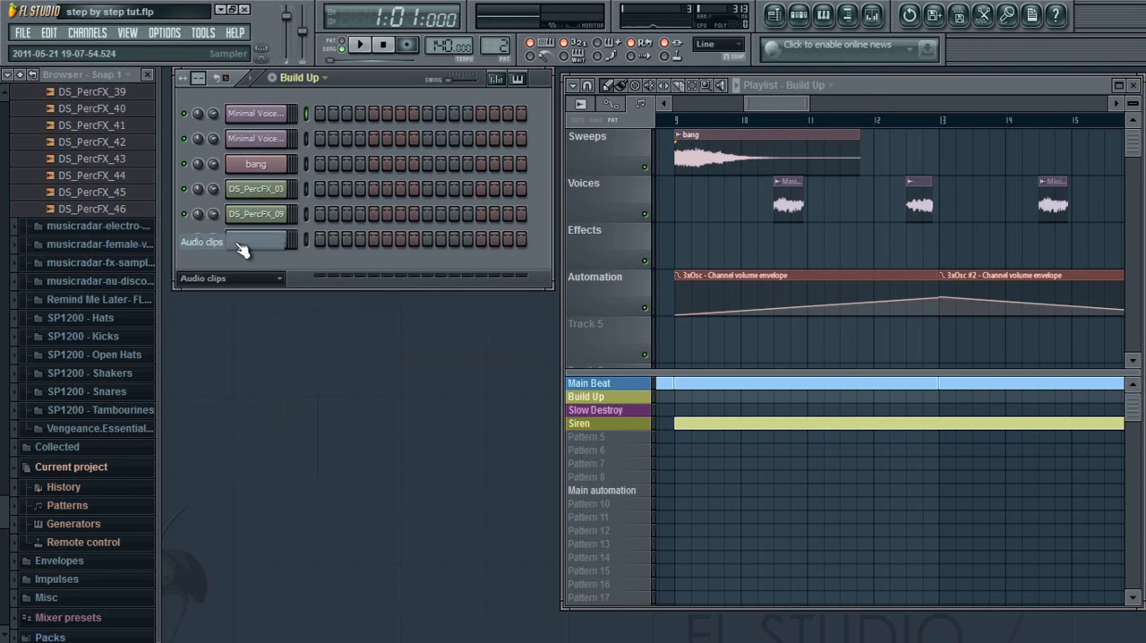
Inspect the channel settings of Minimal Voice 128, Minimal Voice 127 and the 2011-05-21 recording.
{"action": "left_click", "coordinate": [283, 115]}
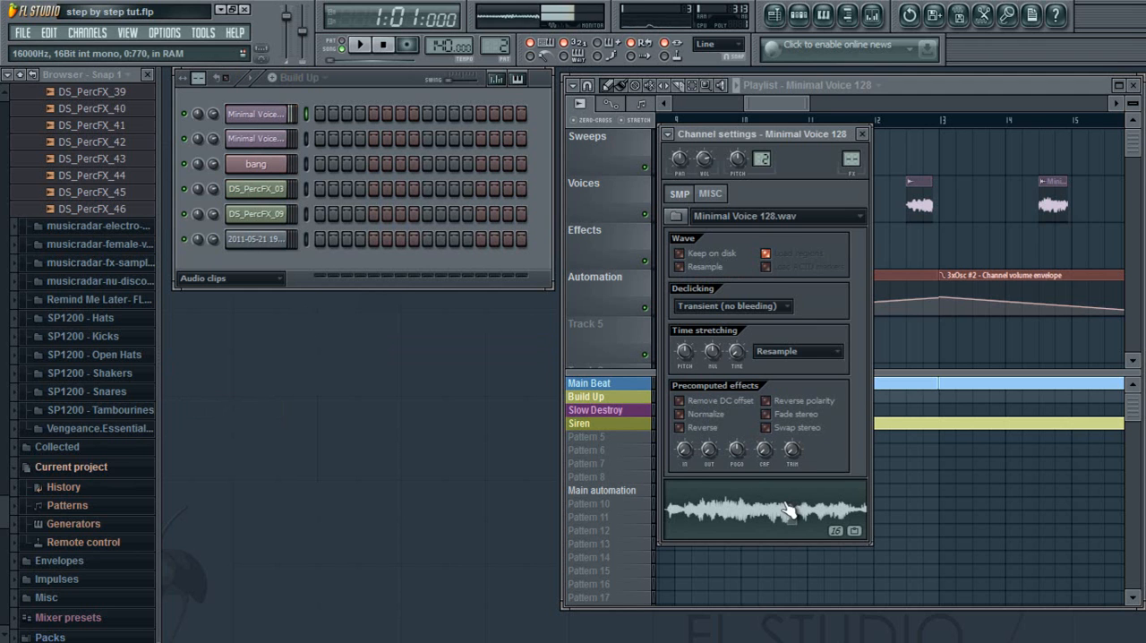
{"action": "left_click", "coordinate": [267, 139]}
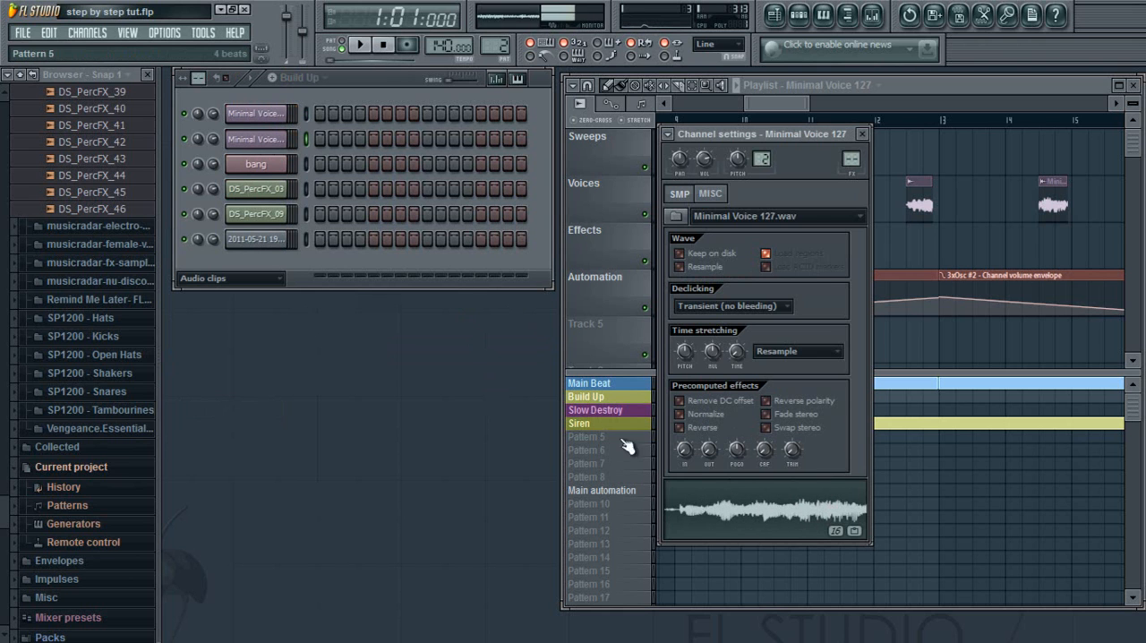
{"action": "left_click", "coordinate": [258, 240]}
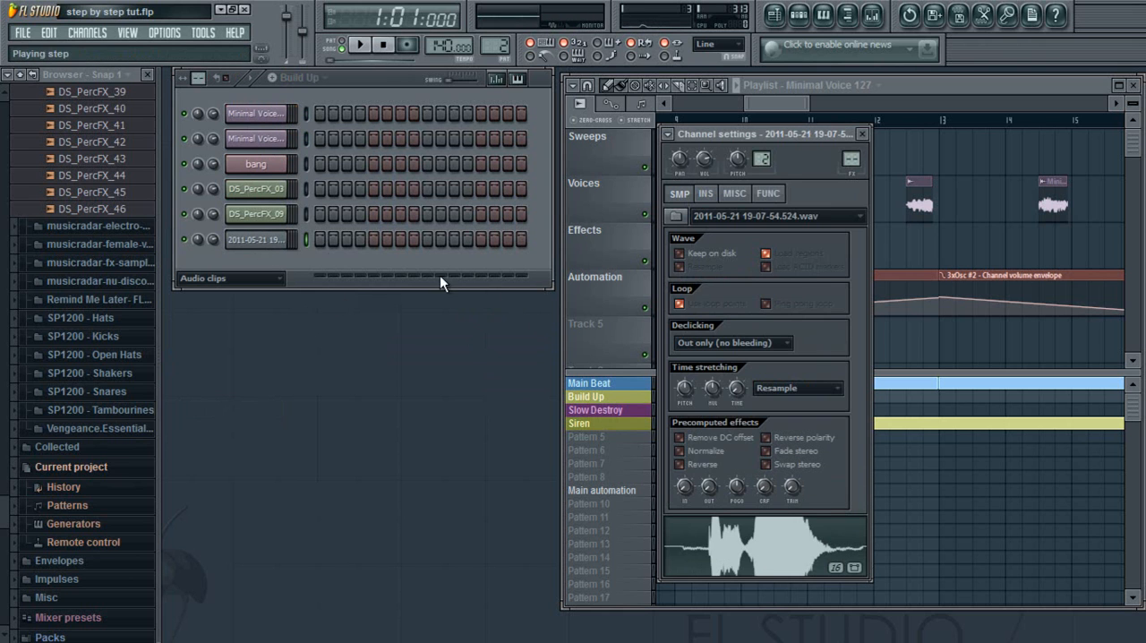
Audition the 2011-05-21 recording on different piano roll keys, including C3, and close its piano roll and channel settings.
{"action": "right_click", "coordinate": [271, 234]}
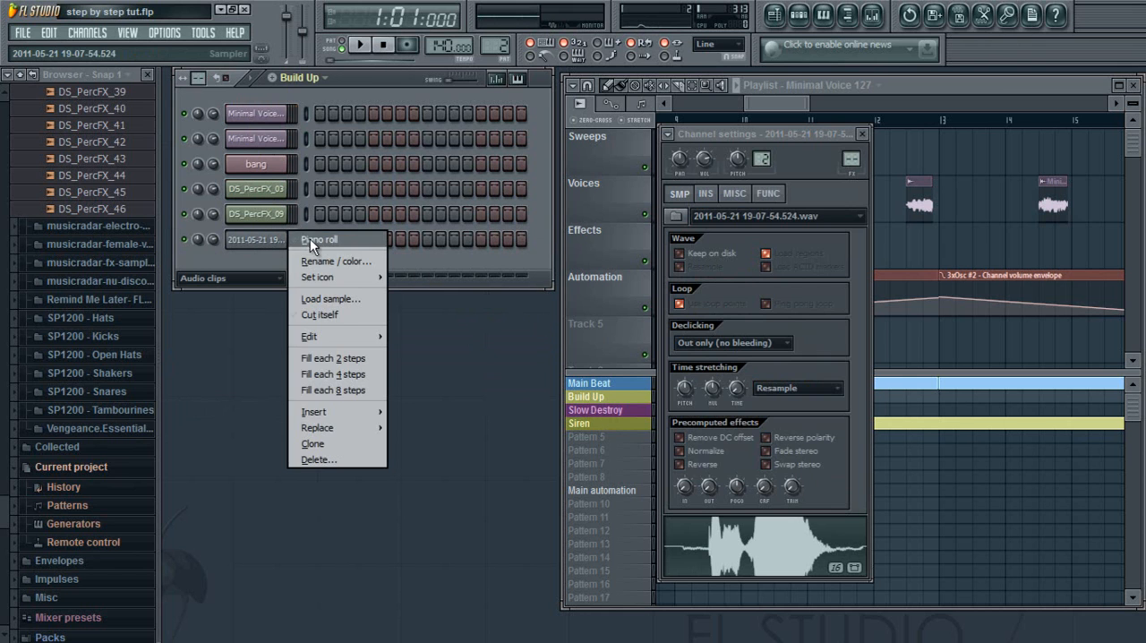
{"action": "left_click", "coordinate": [309, 238]}
{"action": "left_click", "coordinate": [609, 380]}
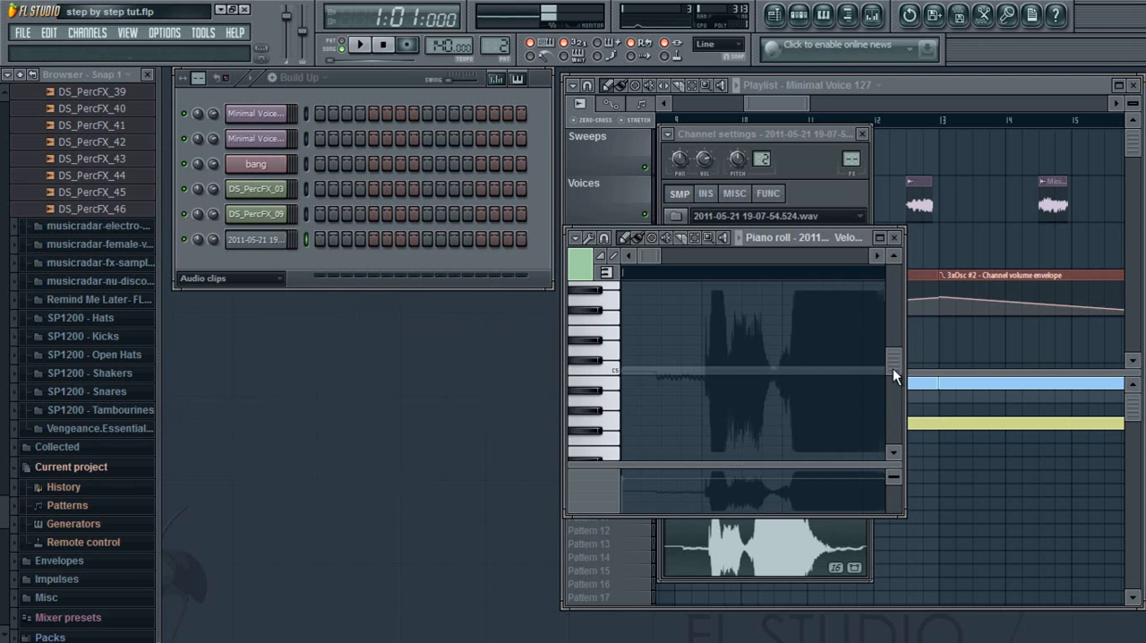
{"action": "left_click_drag", "start_coordinate": [895, 367], "coordinate": [895, 399]}
{"action": "left_click", "coordinate": [609, 317]}
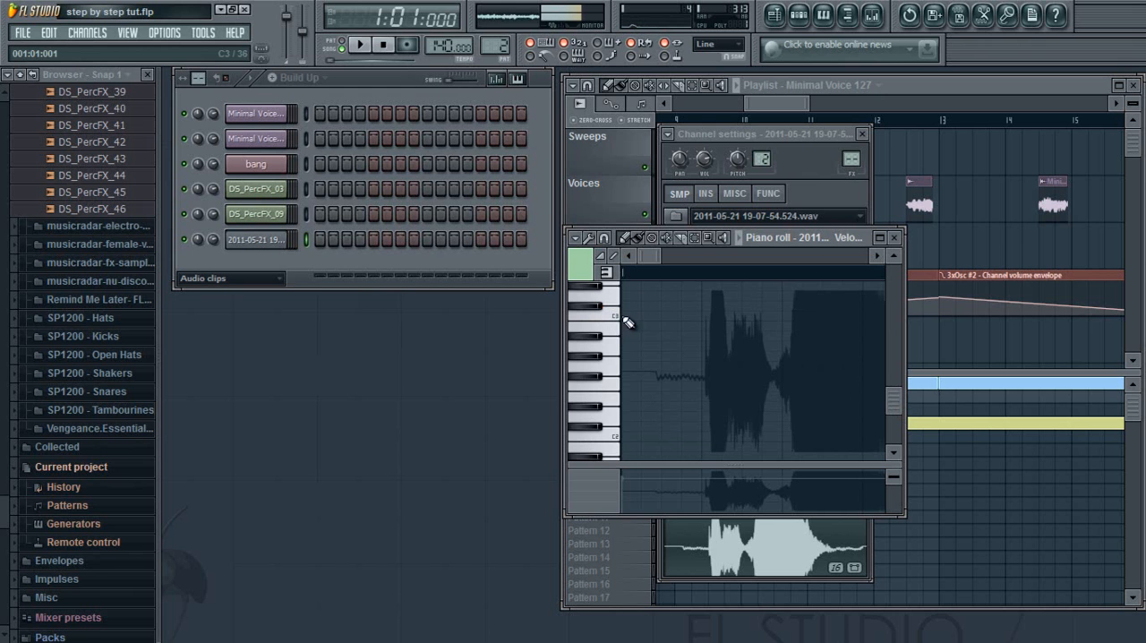
{"action": "left_click_drag", "start_coordinate": [897, 407], "coordinate": [891, 379]}
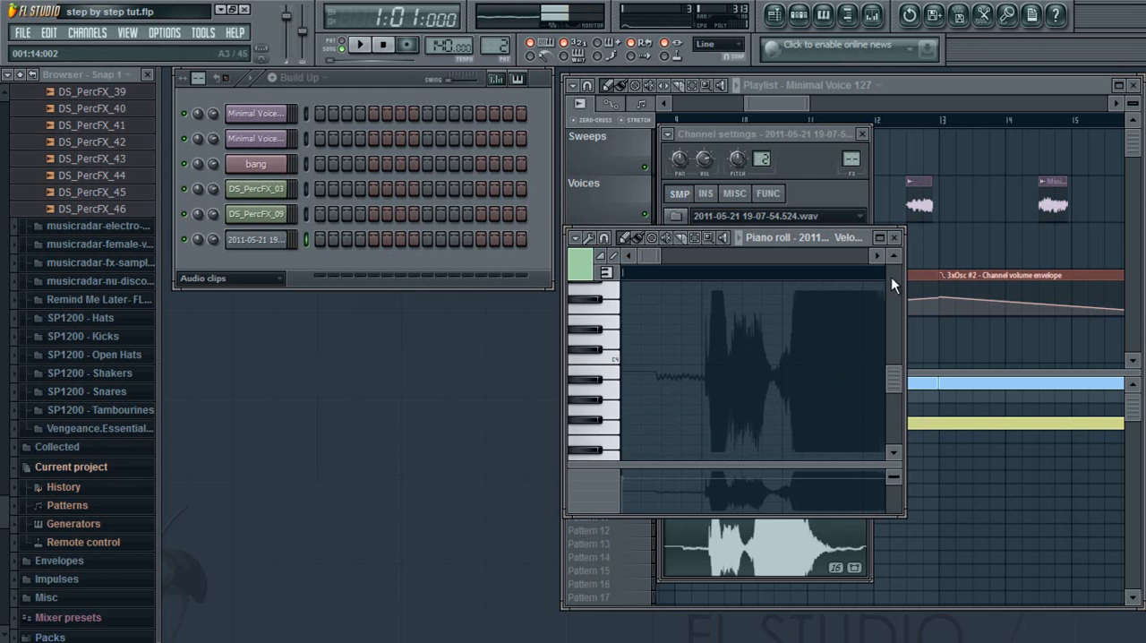
{"action": "left_click", "coordinate": [895, 238]}
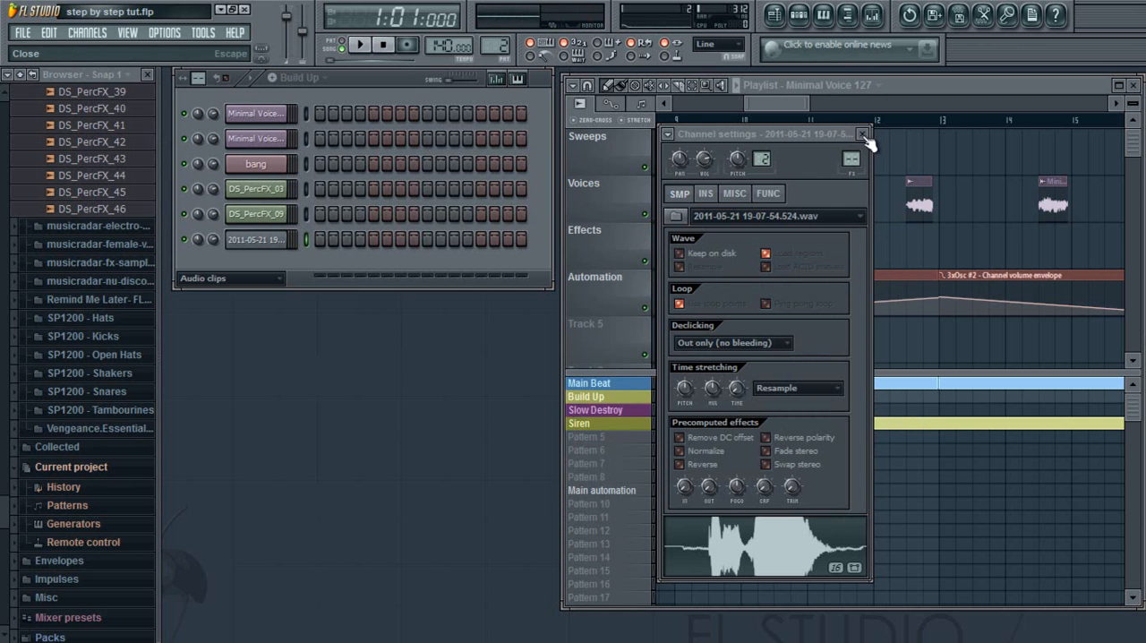
{"action": "left_click", "coordinate": [863, 134]}
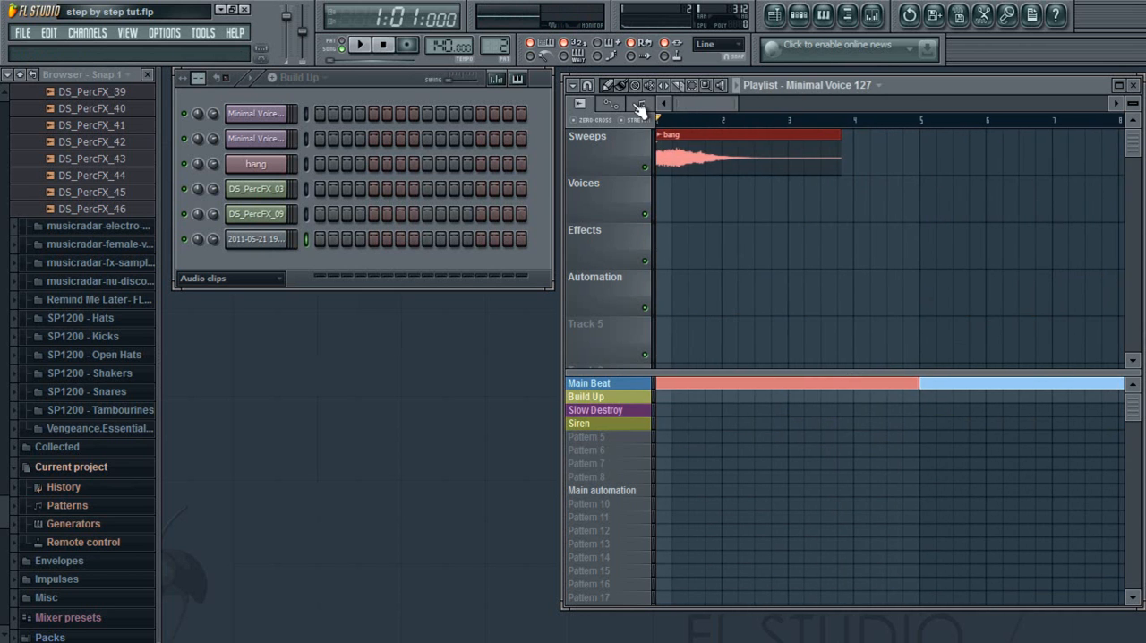
Show the whole arrangement in the playlist and set the channel display filter to All.
{"action": "left_click_drag", "start_coordinate": [732, 103], "coordinate": [963, 106]}
{"action": "left_click", "coordinate": [277, 279]}
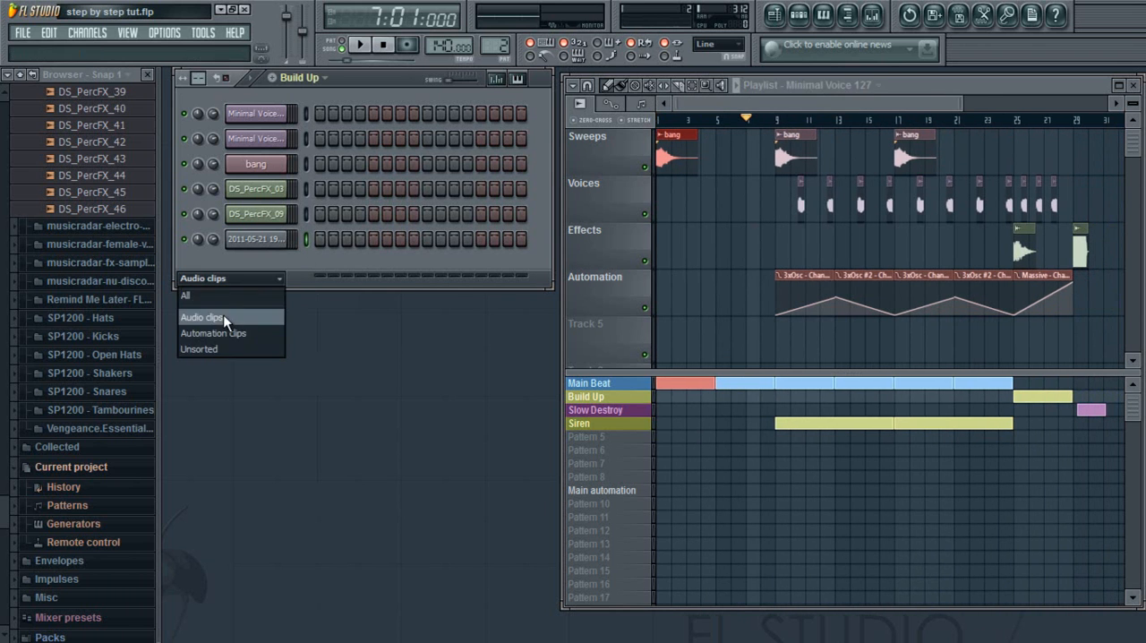
{"action": "left_click", "coordinate": [217, 299]}
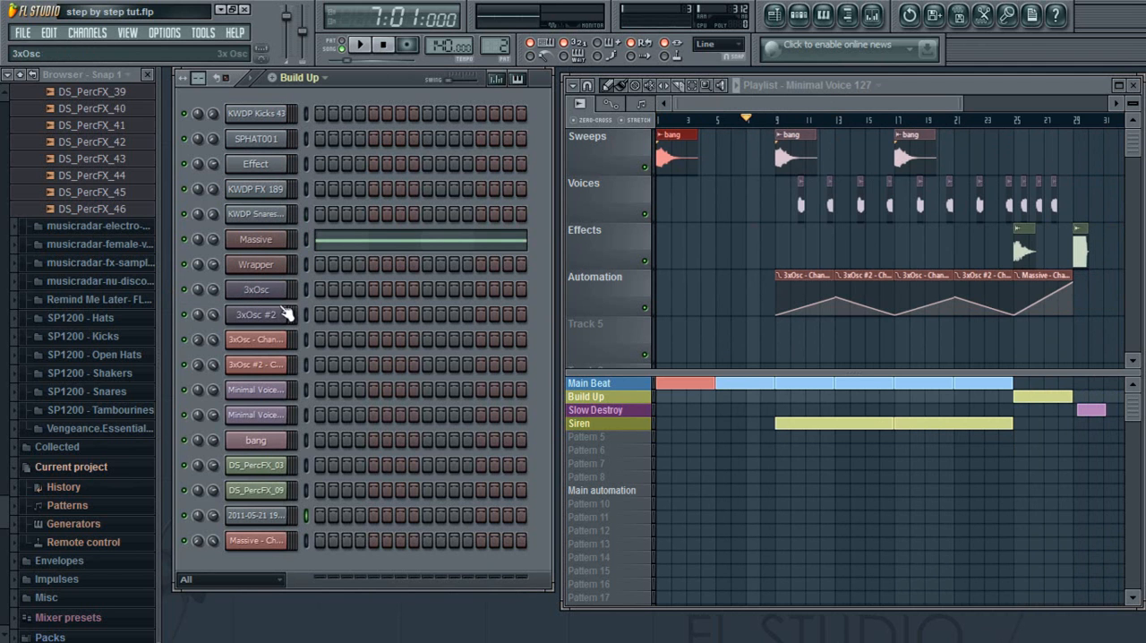
Examine the 3xOsc oscillator and pitch envelope settings, audition the sound on its test keyboard, and close the channel settings.
{"action": "left_click", "coordinate": [281, 298]}
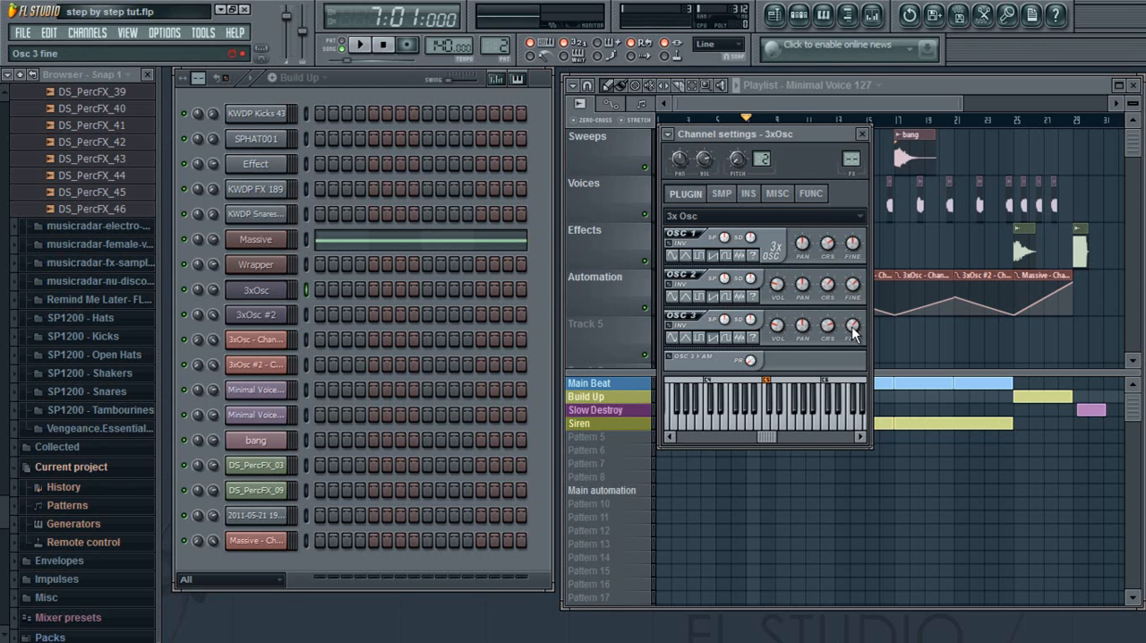
{"action": "left_click", "coordinate": [750, 196]}
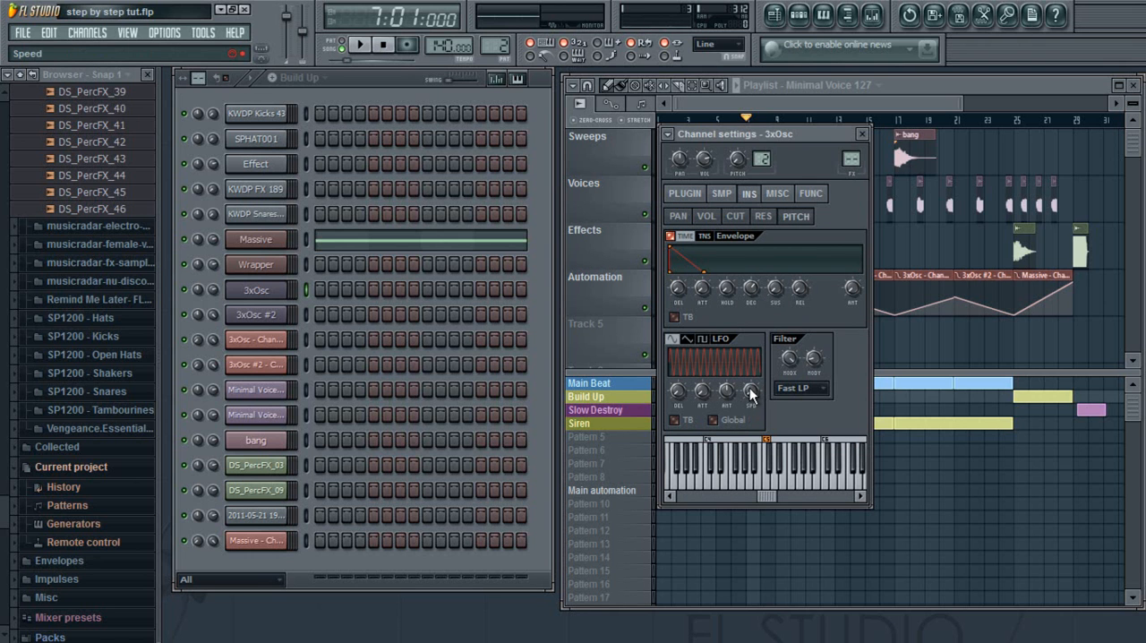
{"action": "left_click", "coordinate": [773, 489]}
{"action": "left_click_drag", "start_coordinate": [771, 497], "coordinate": [732, 495]}
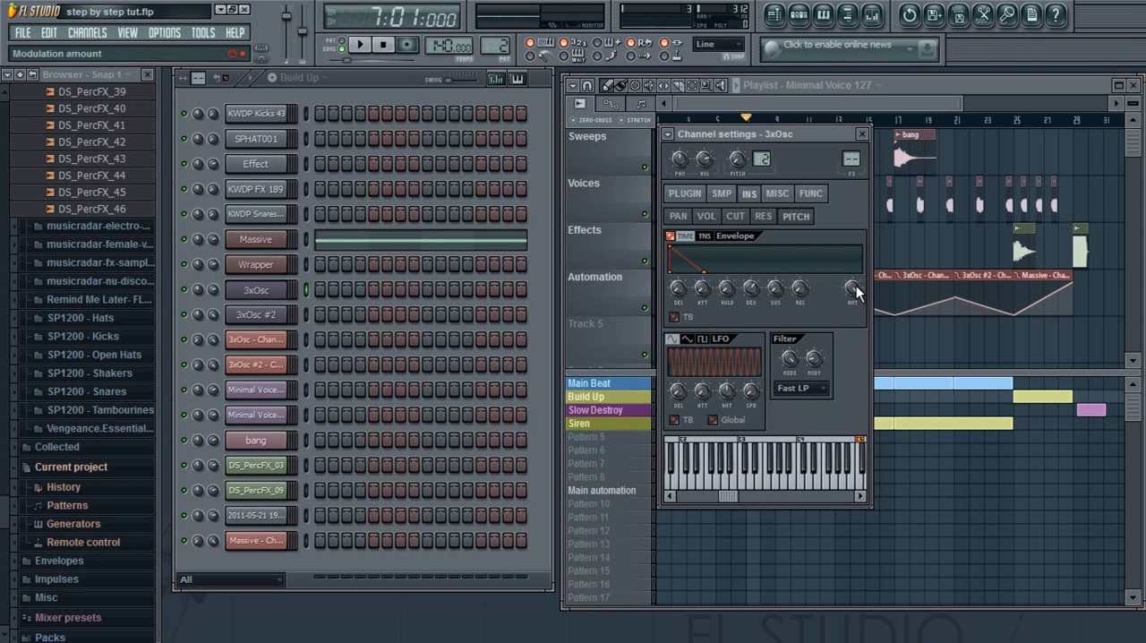
{"action": "left_click", "coordinate": [743, 475]}
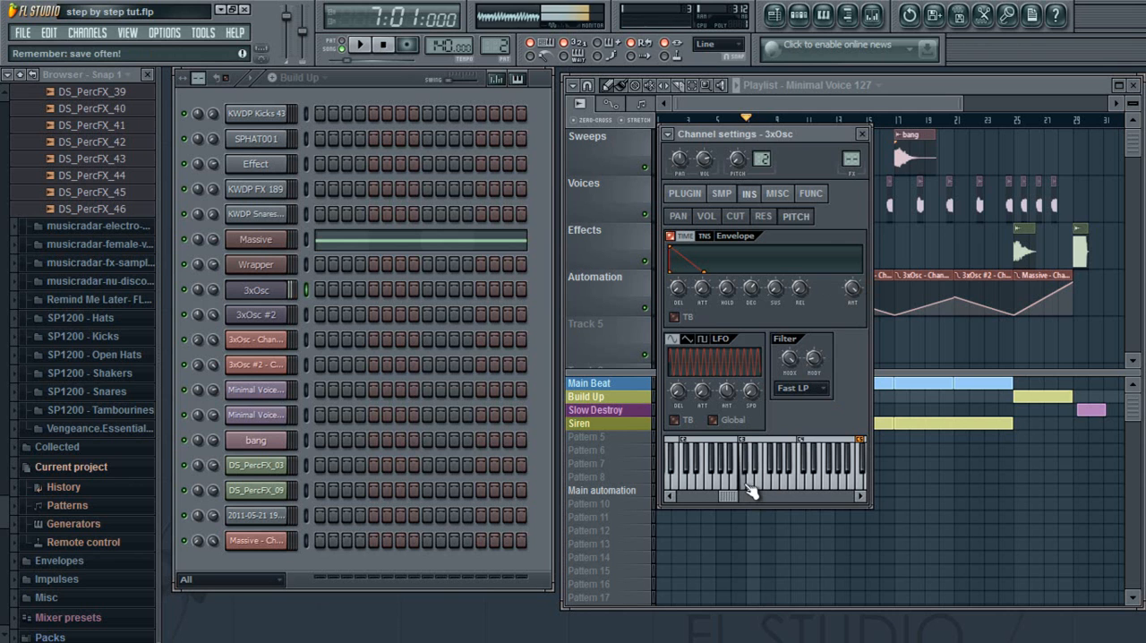
{"action": "left_click", "coordinate": [863, 137]}
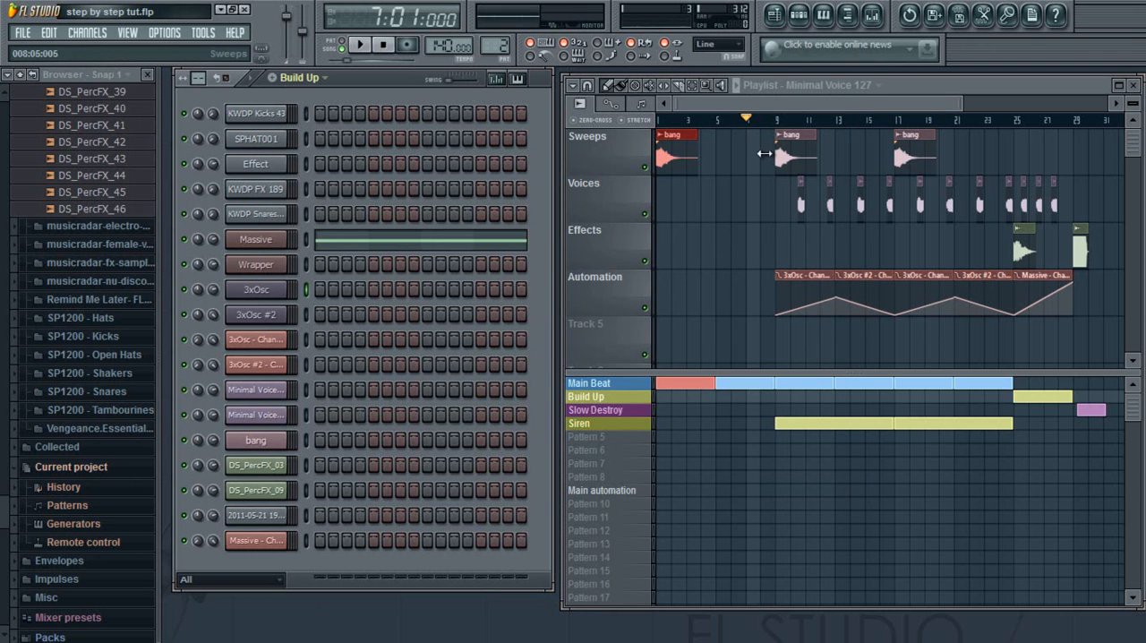
Create an automation clip for the 3xOsc channel volume and shape it as a rising ramp over bars 9 to 13.
{"action": "right_click", "coordinate": [212, 291]}
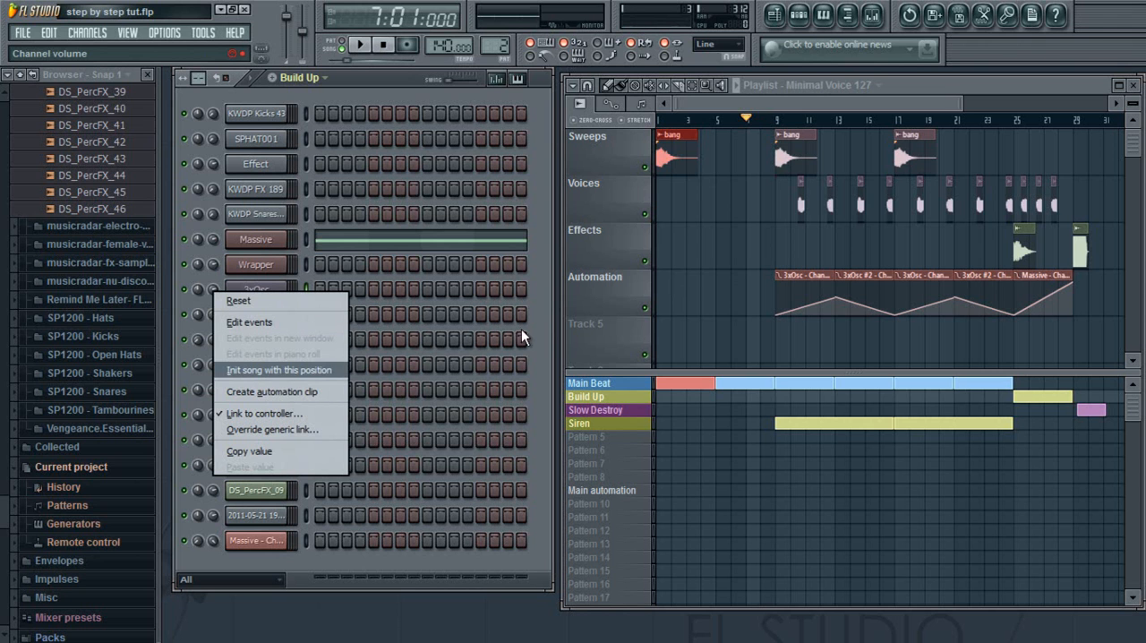
{"action": "left_click", "coordinate": [297, 391]}
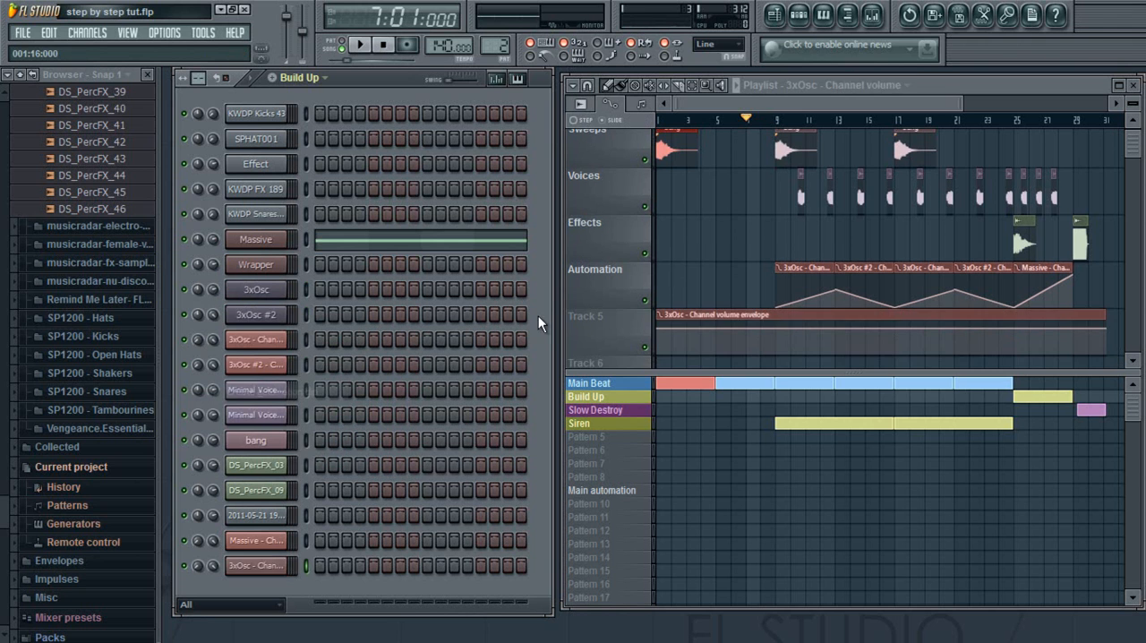
{"action": "left_click_drag", "start_coordinate": [1105, 327], "coordinate": [785, 378]}
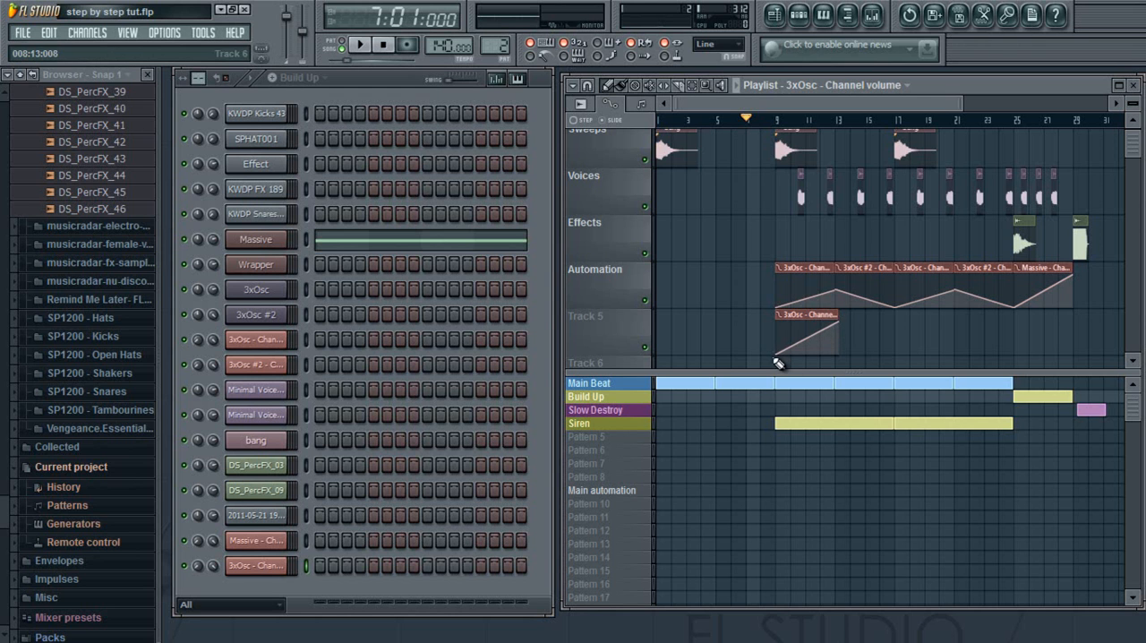
Turn the new volume ramp into a falling fade and clear the clip from Track 5.
{"action": "left_click_drag", "start_coordinate": [781, 356], "coordinate": [842, 353]}
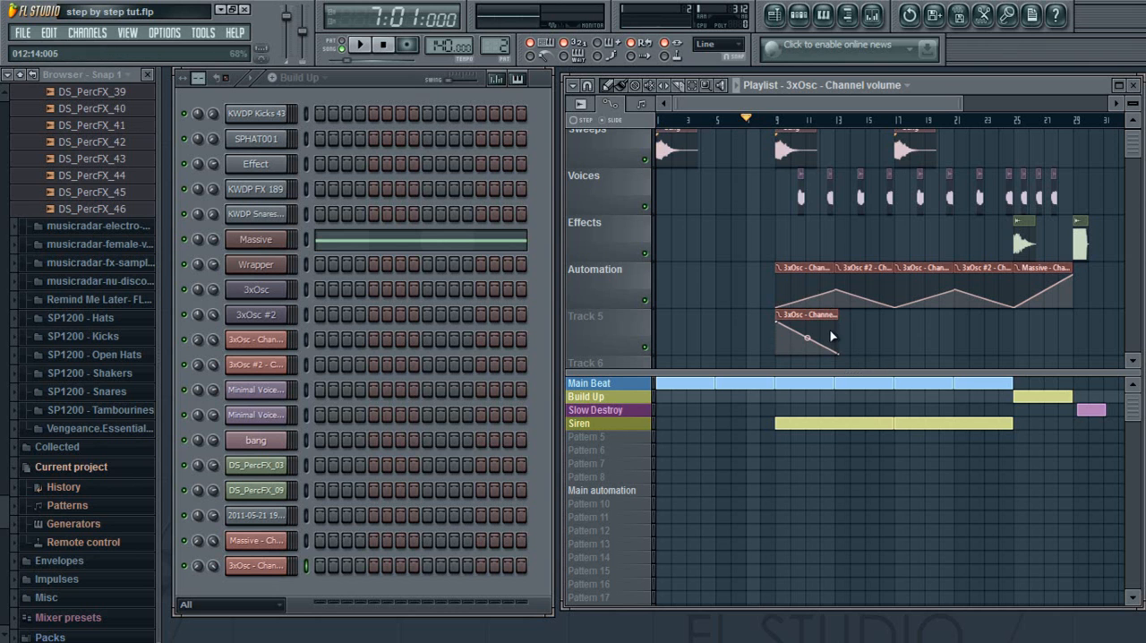
{"action": "left_click_drag", "start_coordinate": [812, 315], "coordinate": [809, 268]}
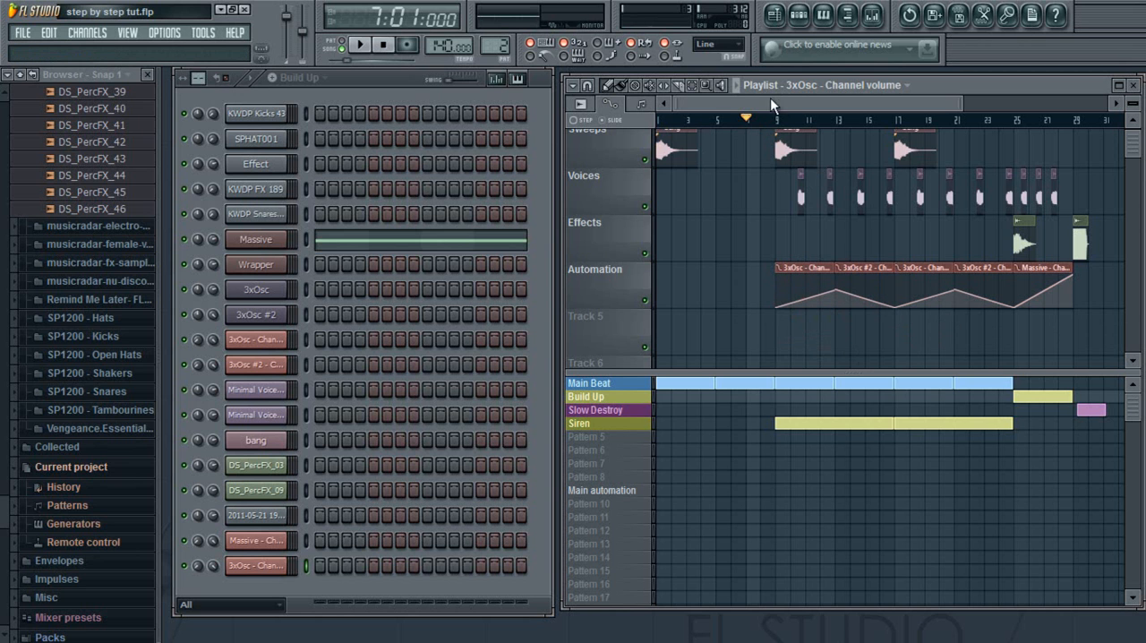
Play the build-up and ending of the arrangement from about bar 24, and stop playback.
{"action": "left_click_drag", "start_coordinate": [788, 104], "coordinate": [651, 83]}
{"action": "left_click_drag", "start_coordinate": [941, 101], "coordinate": [972, 99]}
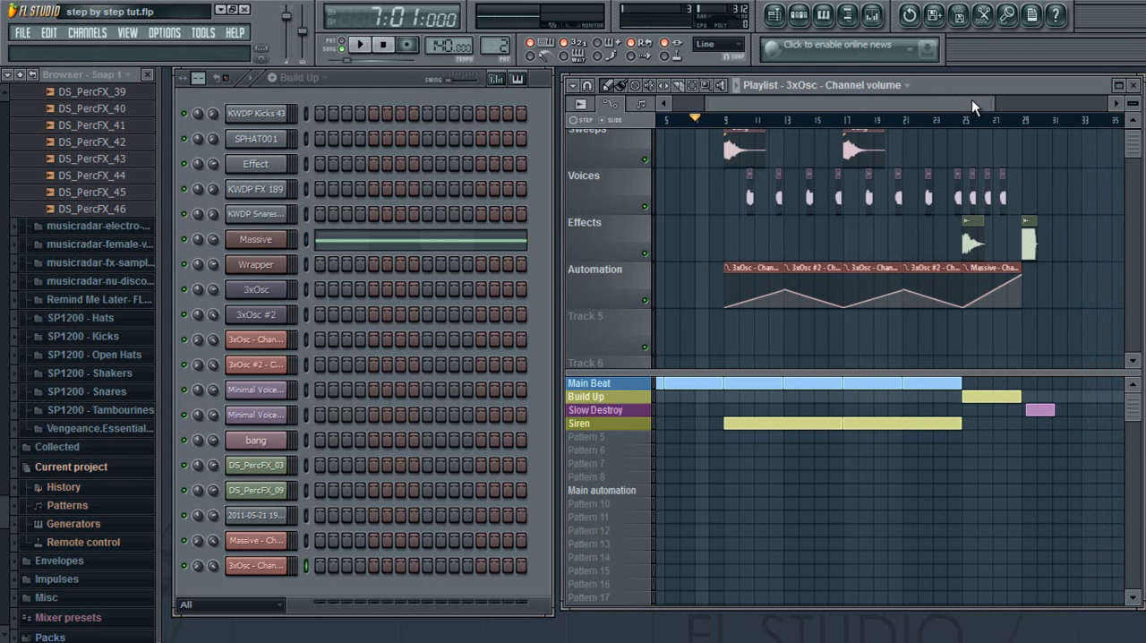
{"action": "left_click", "coordinate": [958, 121]}
{"action": "left_click", "coordinate": [737, 86]}
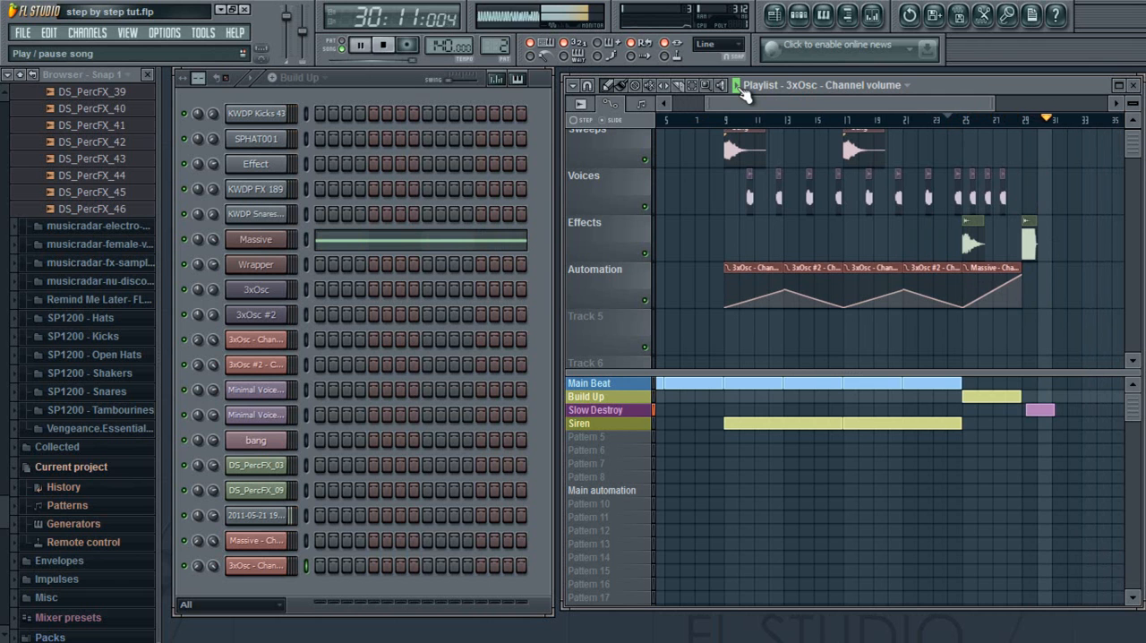
{"action": "left_click", "coordinate": [739, 87]}
Select the Build Up pattern in the playlist.
{"action": "left_click_drag", "start_coordinate": [762, 101], "coordinate": [792, 93]}
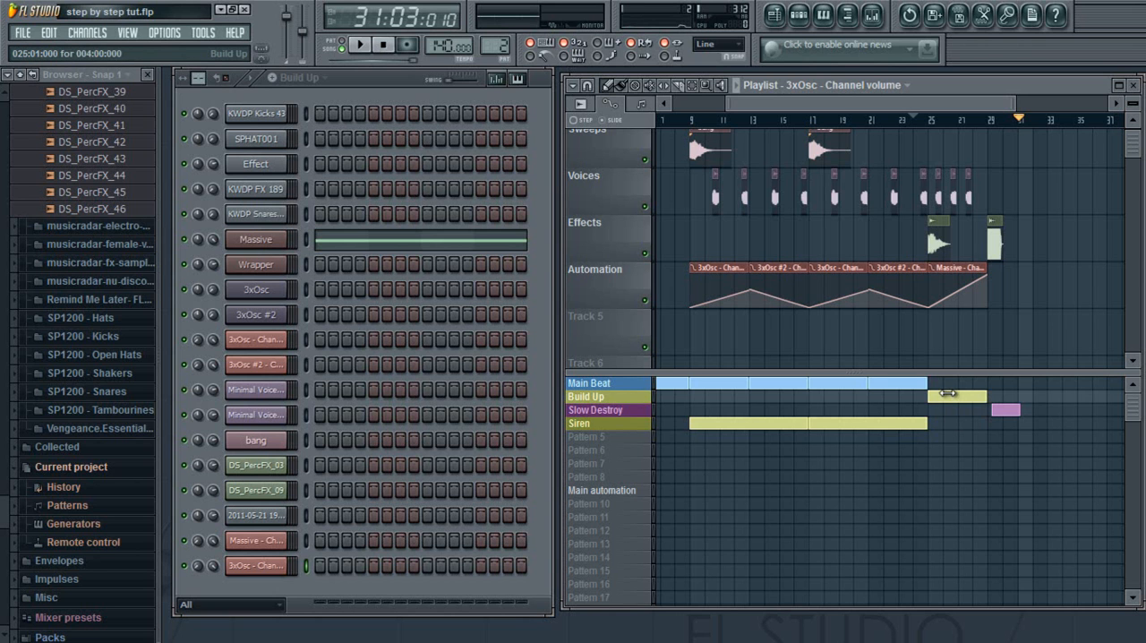
{"action": "left_click", "coordinate": [613, 400]}
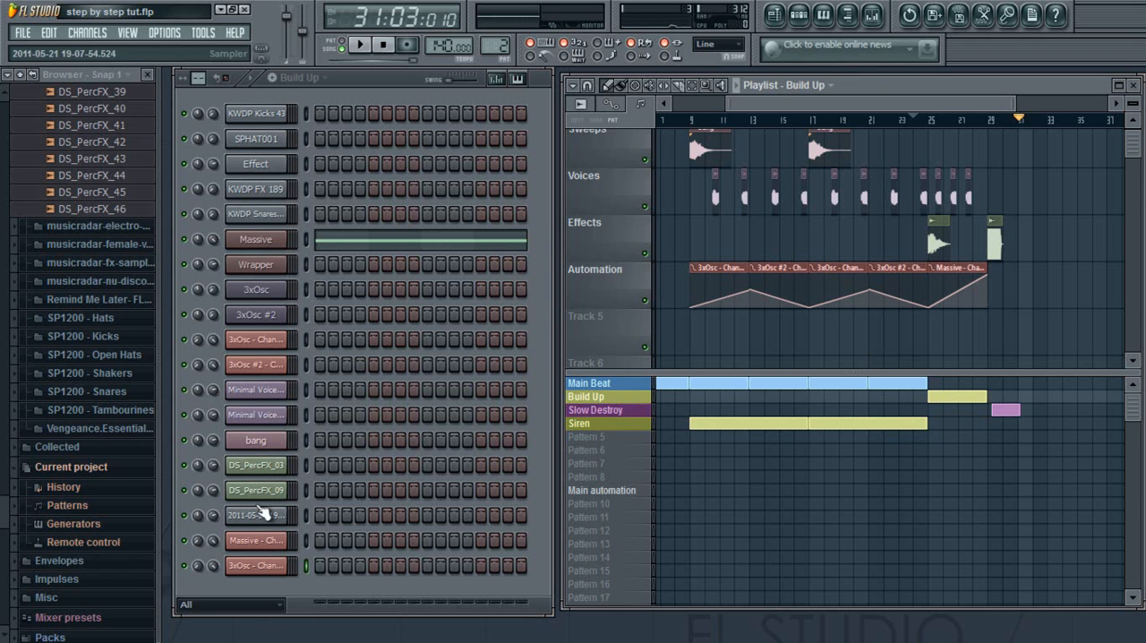
Open the Massive synth and lower the attack of the LFO's internal envelope to its minimum.
{"action": "left_click", "coordinate": [278, 247]}
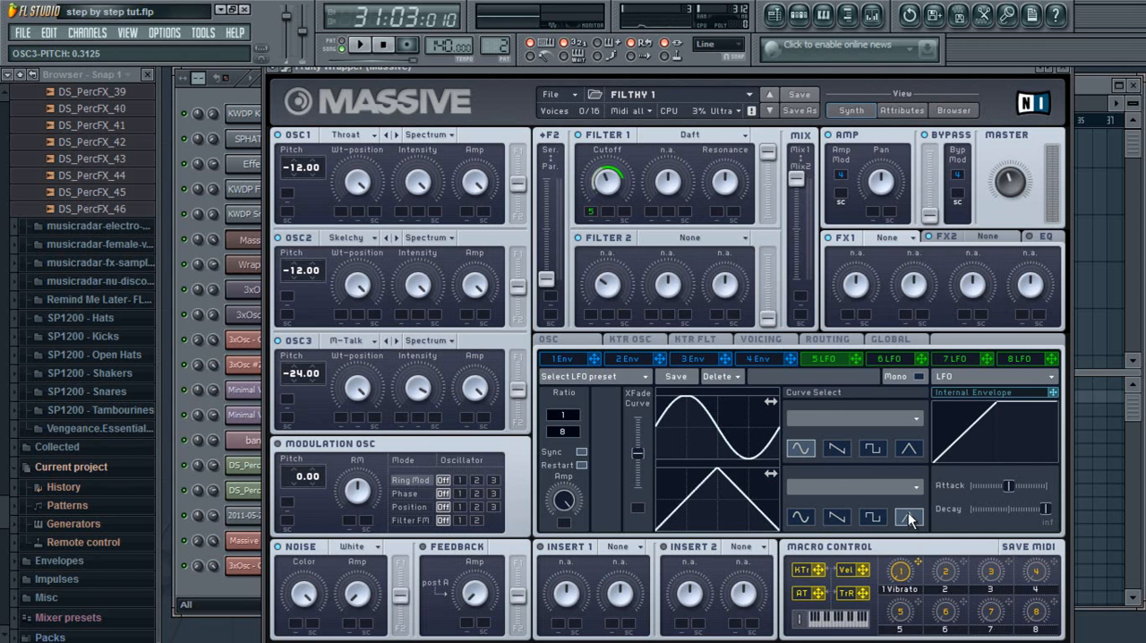
{"action": "left_click_drag", "start_coordinate": [1010, 485], "coordinate": [935, 483]}
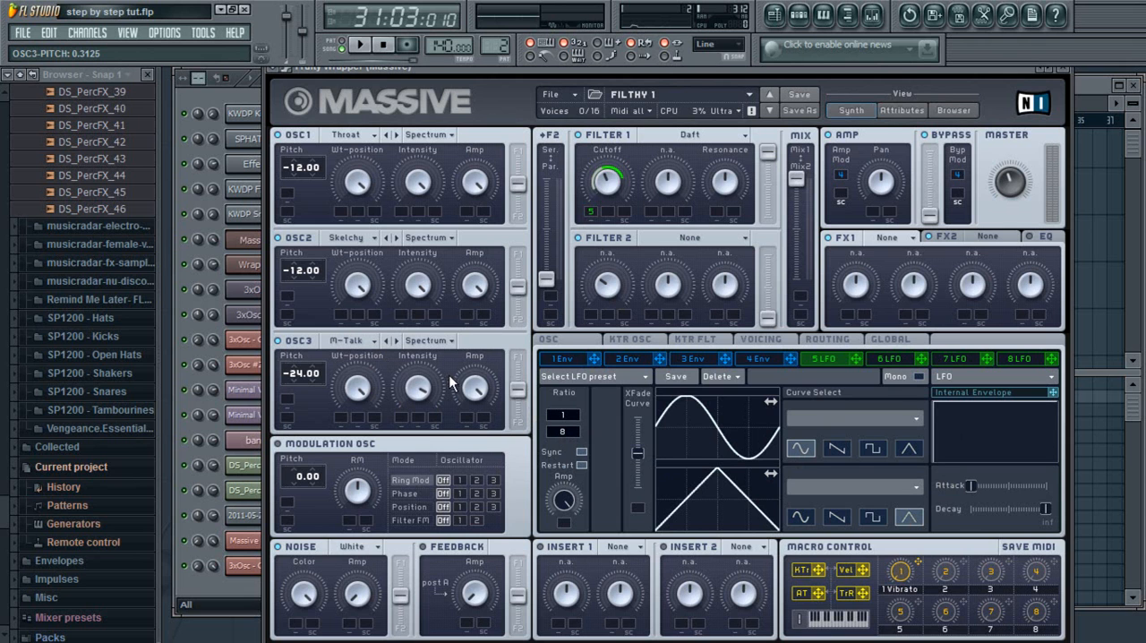
Play the Build Up pattern while setting Massive's LFO ratio to 1/12, stop playback, and close the Massive and piano roll windows.
{"action": "key", "text": "F7"}
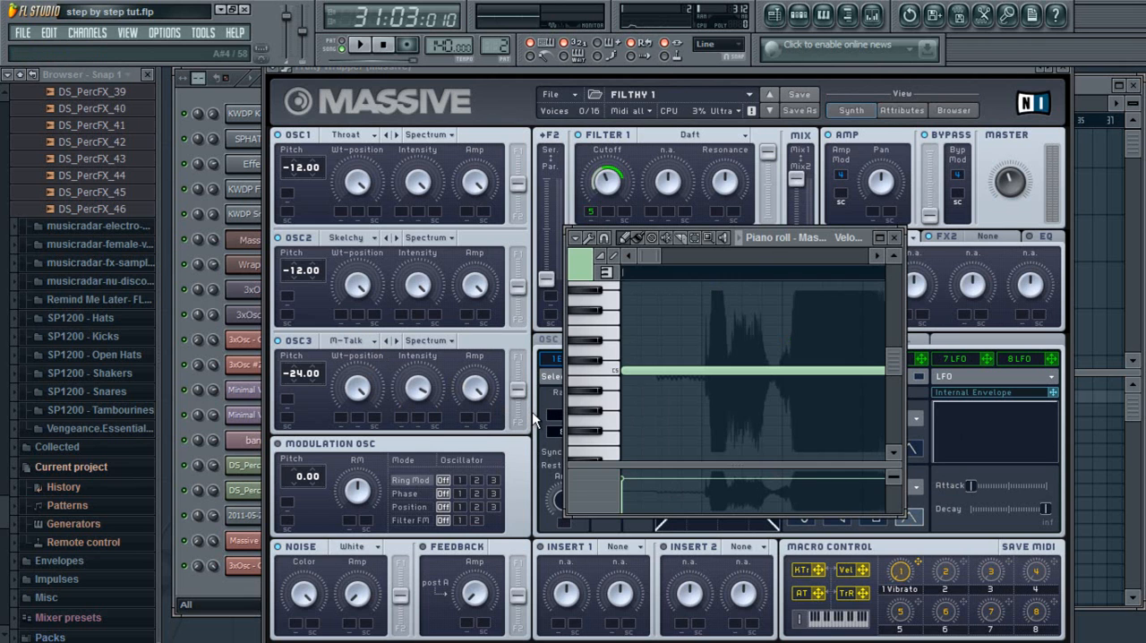
{"action": "left_click_drag", "start_coordinate": [762, 242], "coordinate": [840, 237]}
{"action": "left_click", "coordinate": [822, 238]}
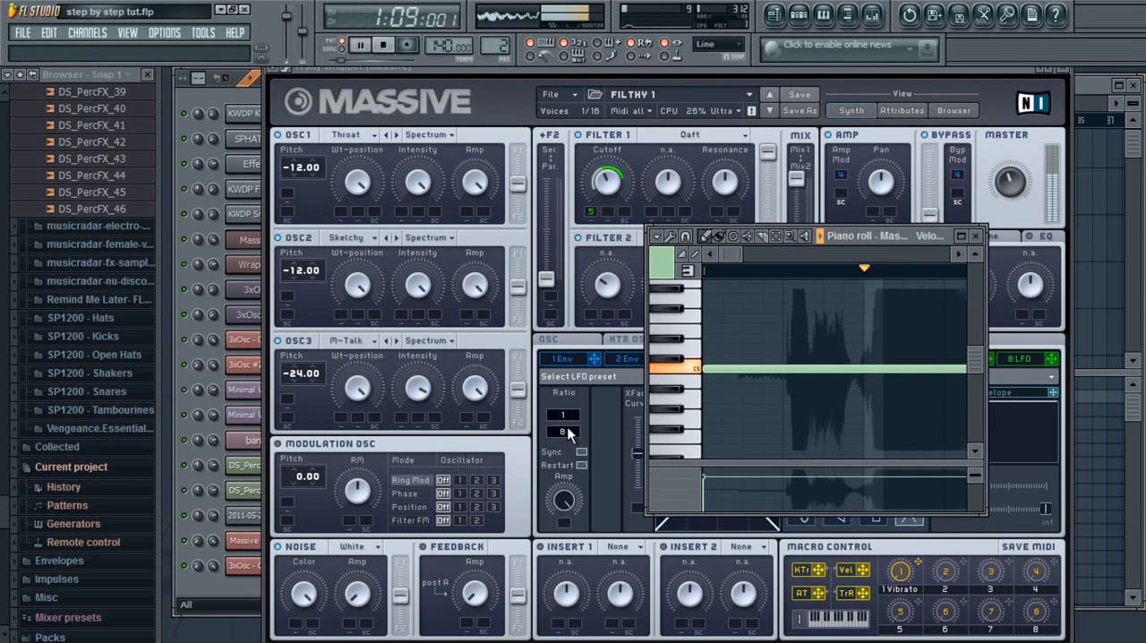
{"action": "left_click", "coordinate": [566, 432]}
{"action": "mouse_move", "coordinate": [566, 431]}
{"action": "left_mouse_down"}
{"action": "mouse_move", "coordinate": [566, 420]}
{"action": "mouse_move", "coordinate": [567, 445]}
{"action": "mouse_move", "coordinate": [568, 422]}
{"action": "left_mouse_up"}
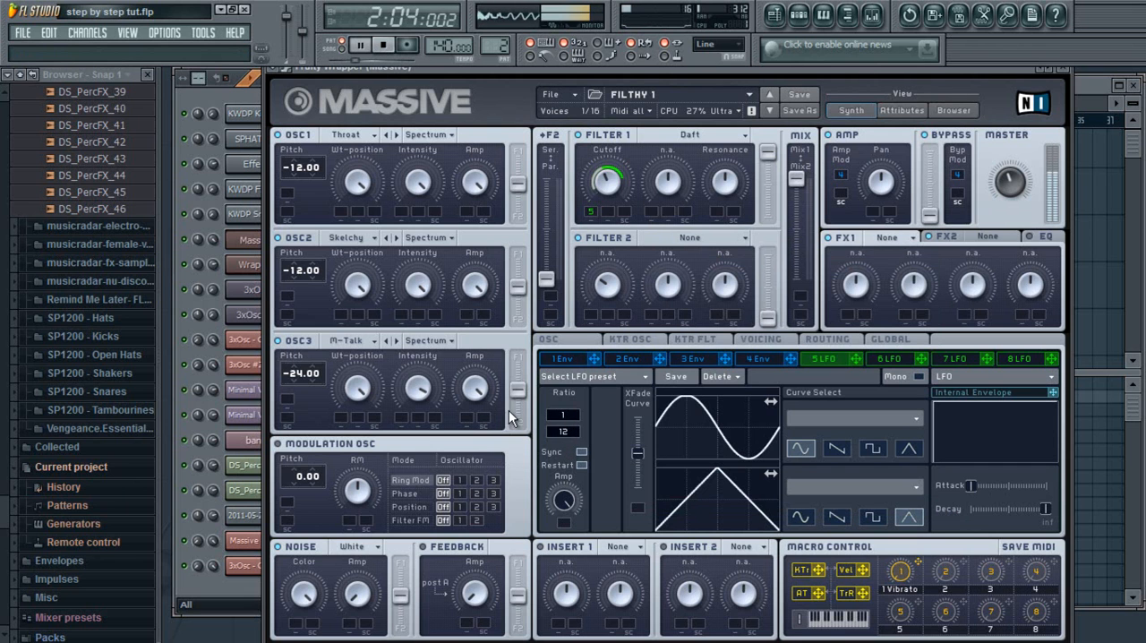
{"action": "left_click", "coordinate": [386, 45]}
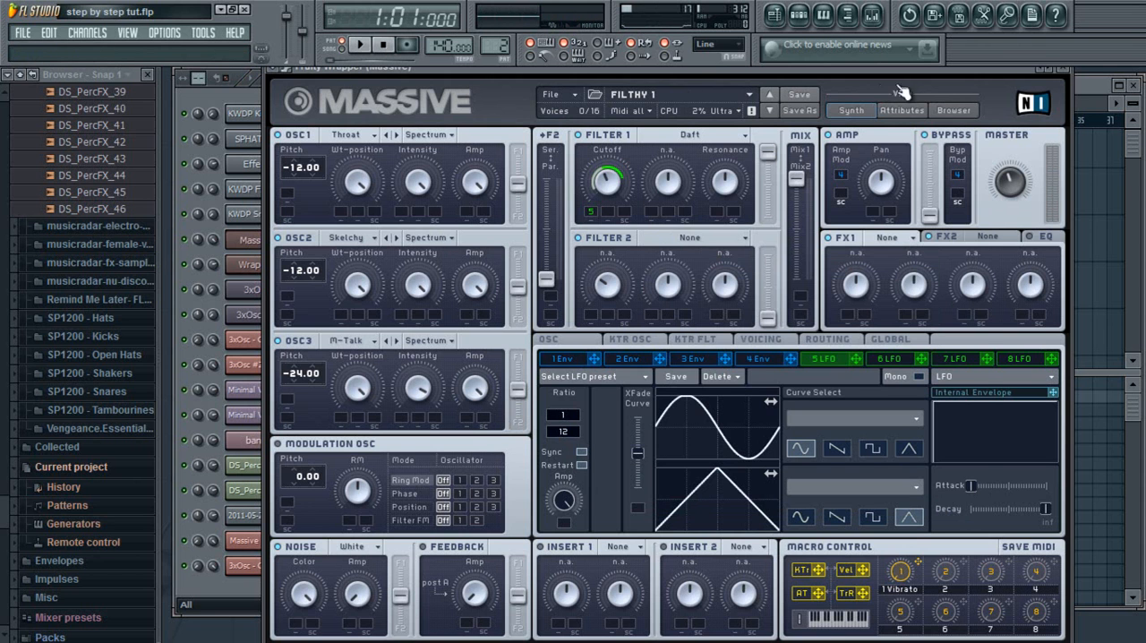
{"action": "left_click", "coordinate": [1066, 72]}
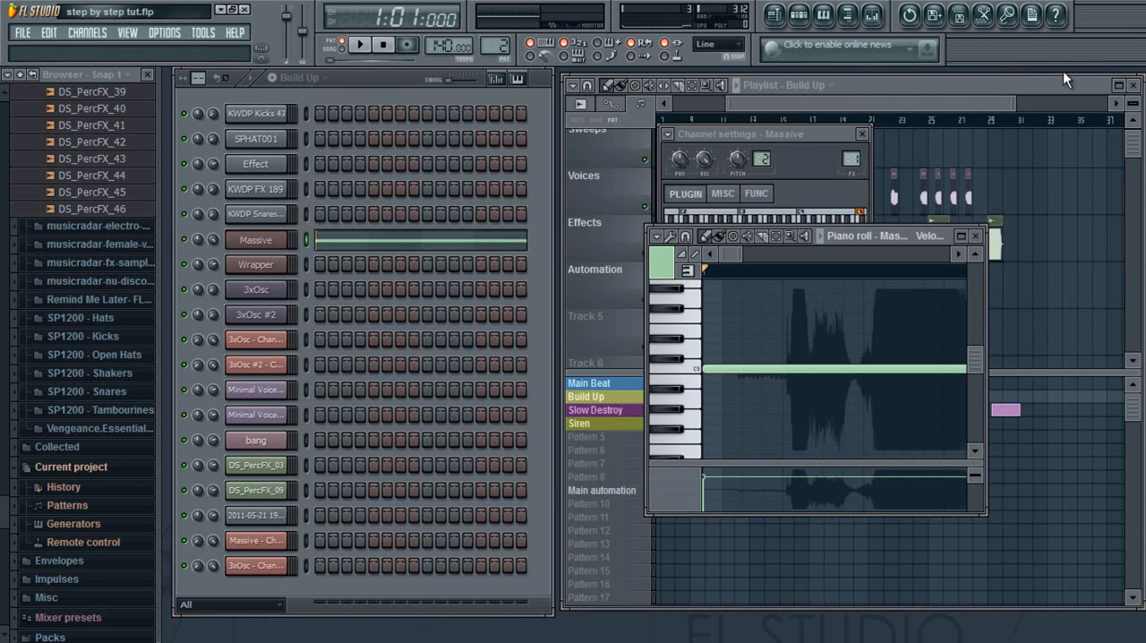
{"action": "left_click", "coordinate": [862, 134]}
{"action": "left_click", "coordinate": [975, 235]}
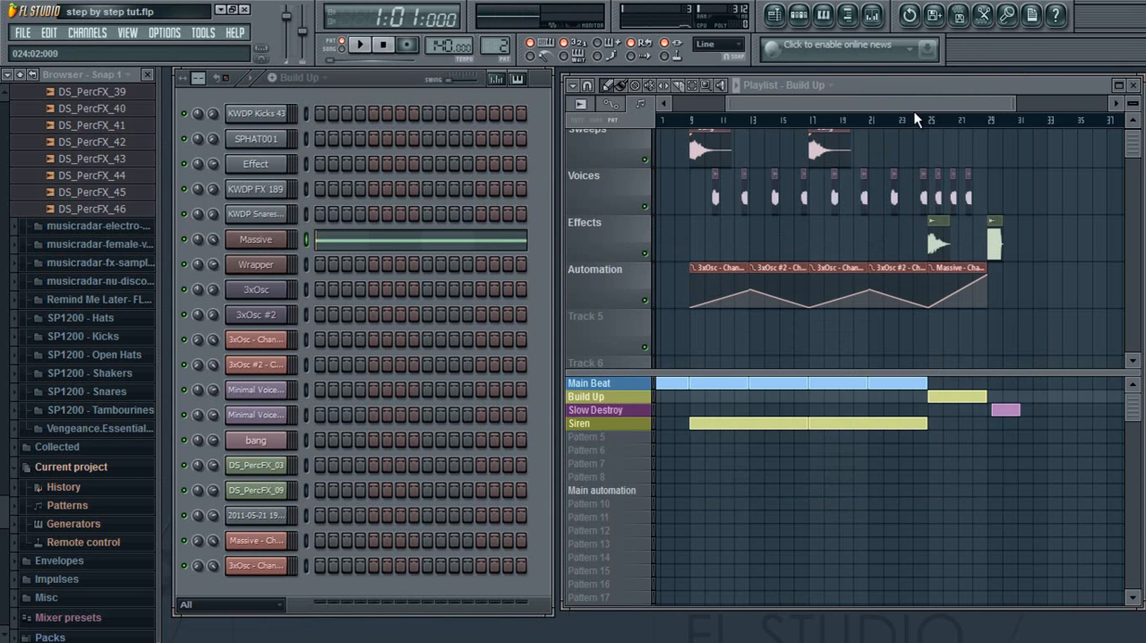
Play the arrangement's opening from bar 1 and pause it after about bar 3.
{"action": "left_click_drag", "start_coordinate": [915, 107], "coordinate": [891, 103]}
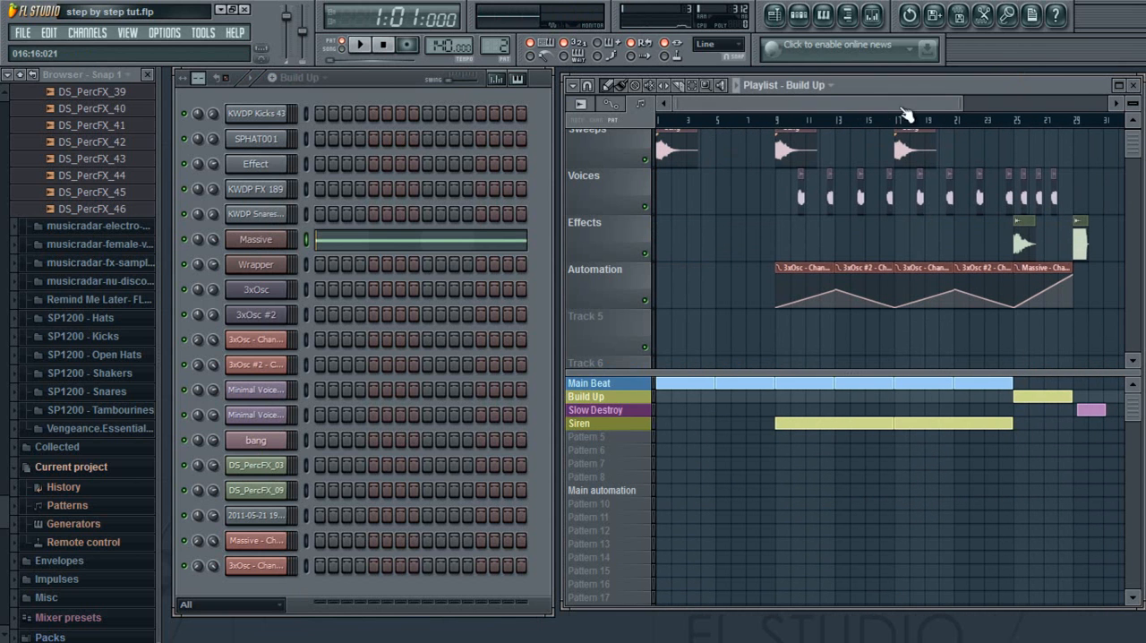
{"action": "scroll", "coordinate": [1128, 135], "scroll_direction": "up", "scroll_amount": 2}
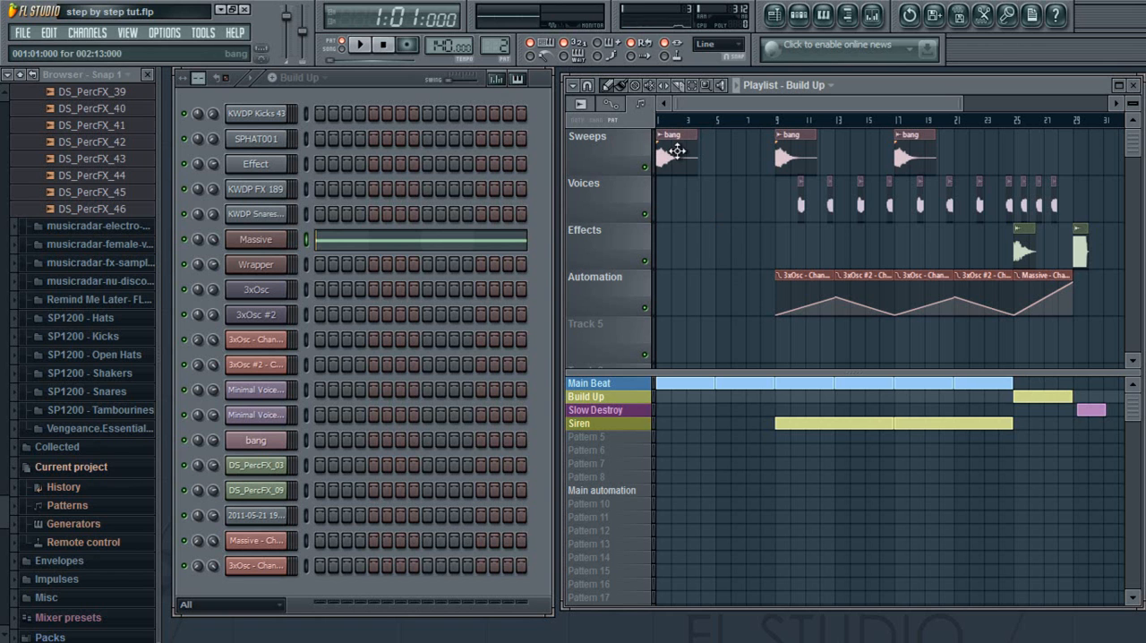
{"action": "left_click", "coordinate": [664, 119]}
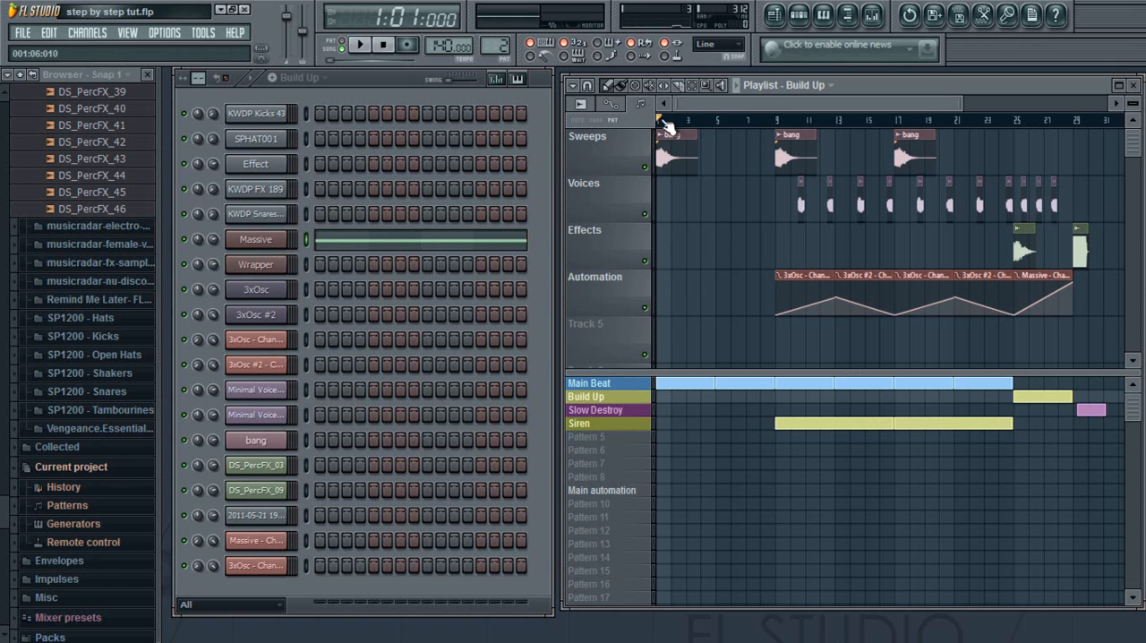
{"action": "left_click", "coordinate": [737, 86]}
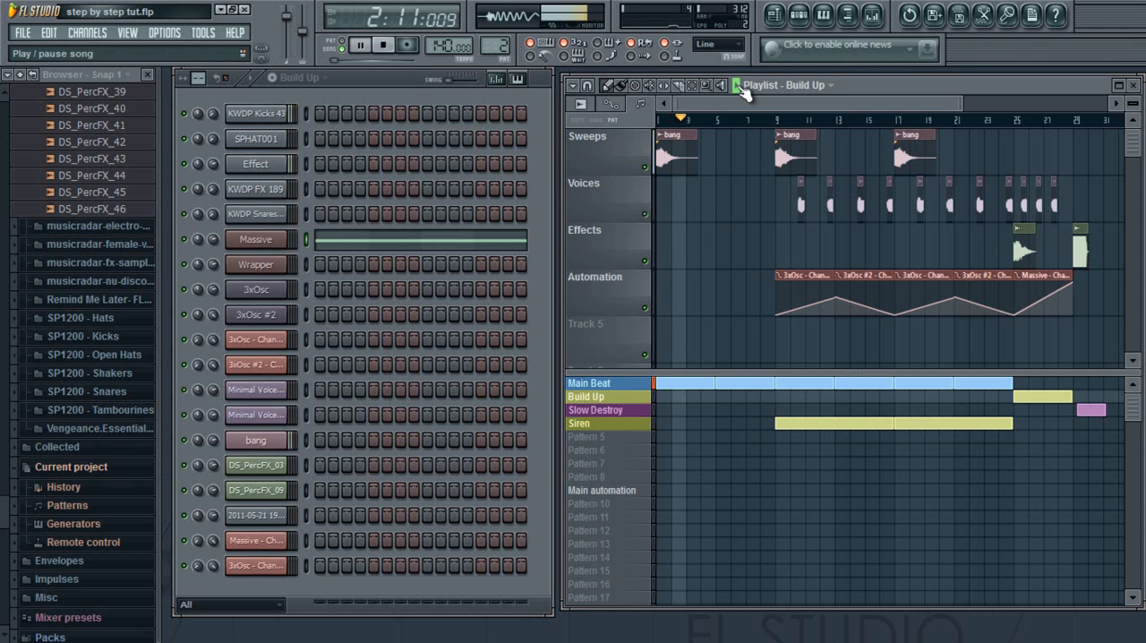
{"action": "left_click", "coordinate": [737, 86]}
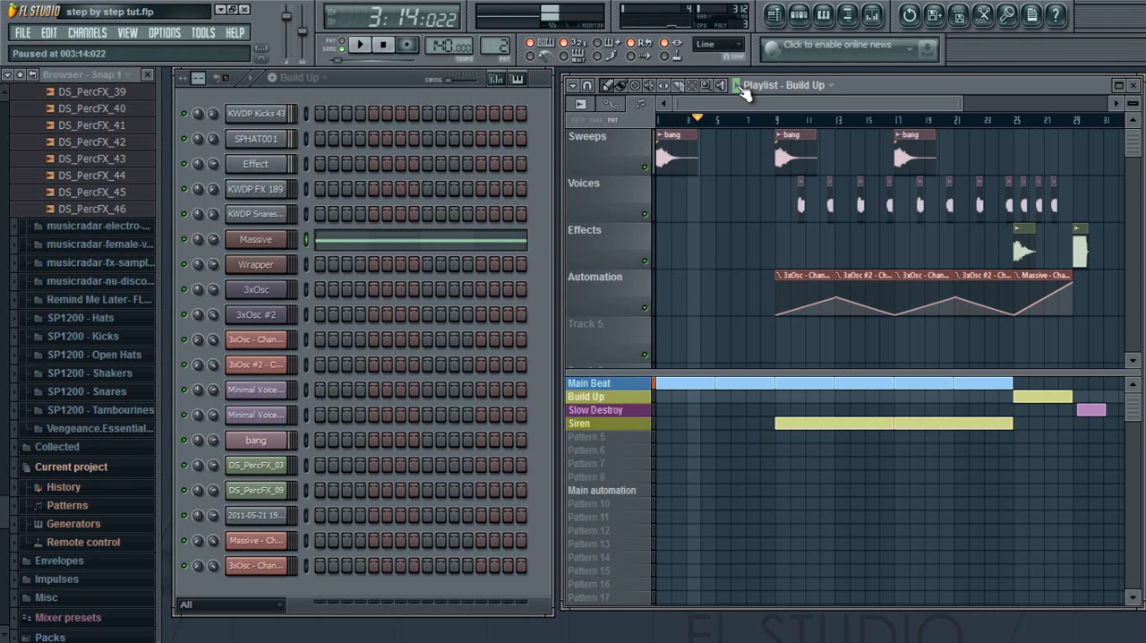
Play the arrangement from bar 9, where the Siren pattern enters, and pause at about bar 12.
{"action": "left_click_drag", "start_coordinate": [714, 124], "coordinate": [775, 124]}
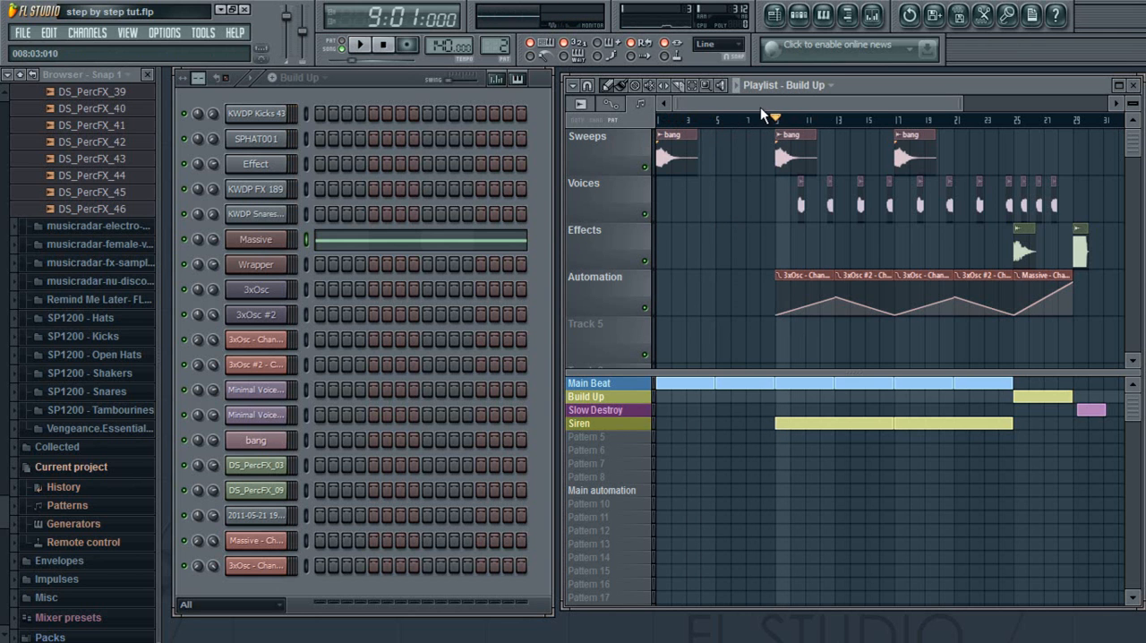
{"action": "key", "text": "space"}
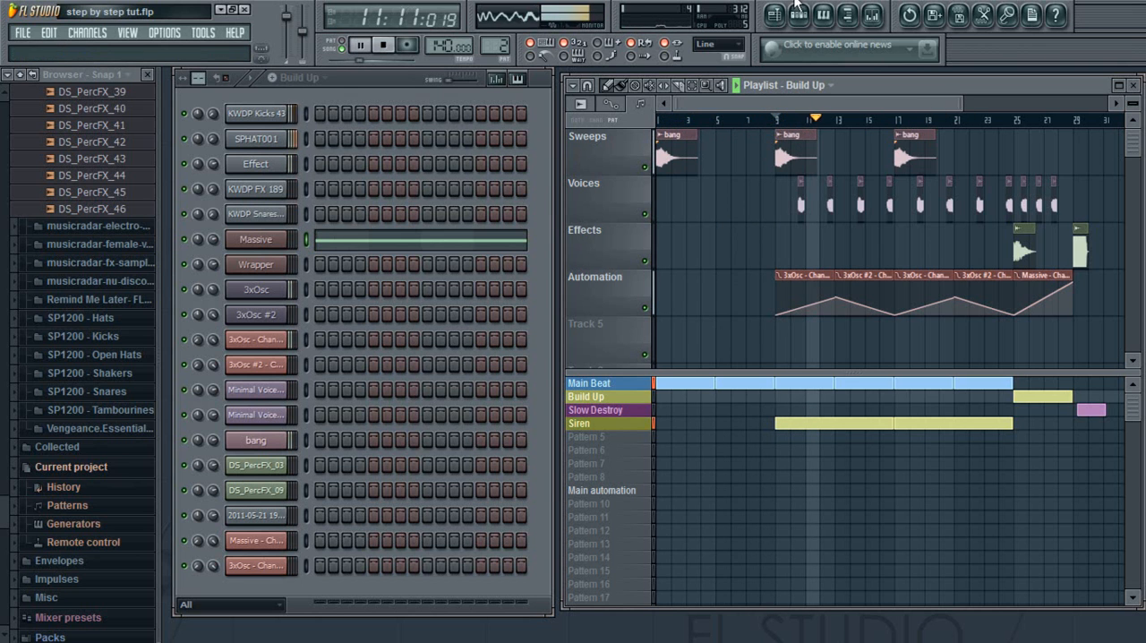
{"action": "left_click", "coordinate": [359, 44]}
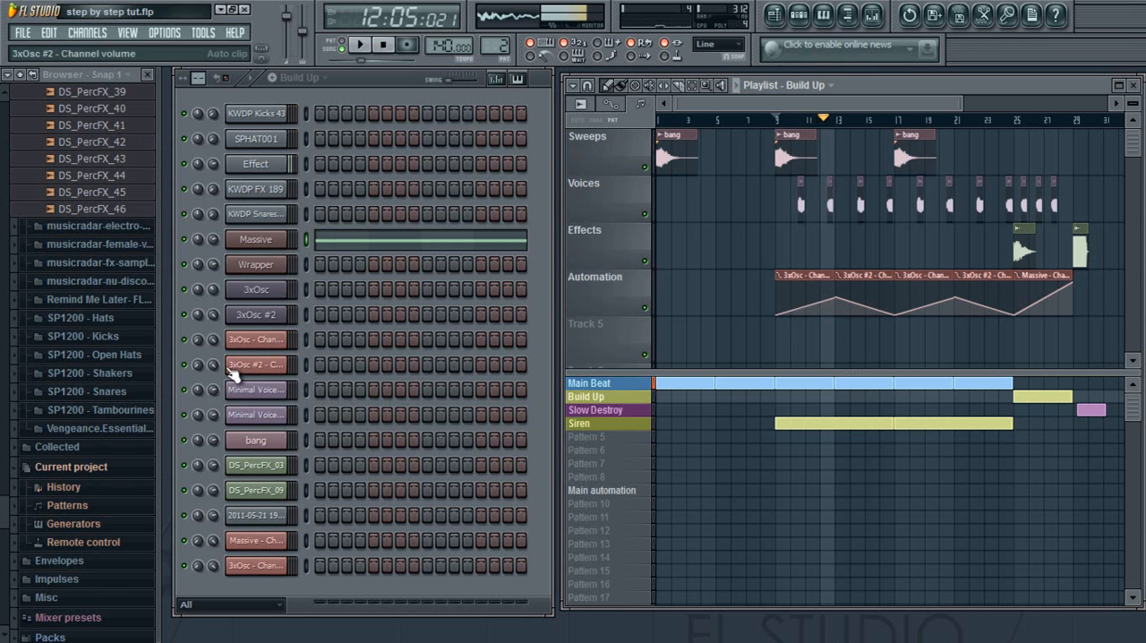
Examine the 3xOsc channel's pitch envelope and LFO settings, and close the channel settings.
{"action": "left_click", "coordinate": [273, 292]}
{"action": "left_click", "coordinate": [748, 193]}
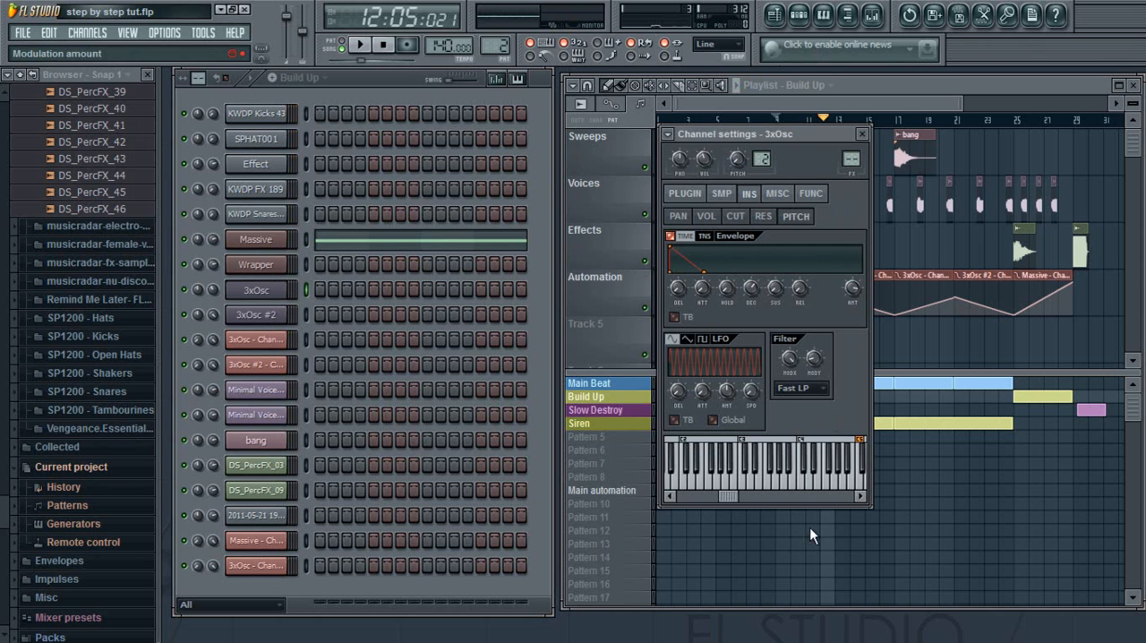
{"action": "left_click", "coordinate": [862, 134]}
Replay the siren section from bar 9 through its volume rise and fall, and pause at about bar 16.
{"action": "left_click_drag", "start_coordinate": [835, 124], "coordinate": [776, 126]}
{"action": "key", "text": "space"}
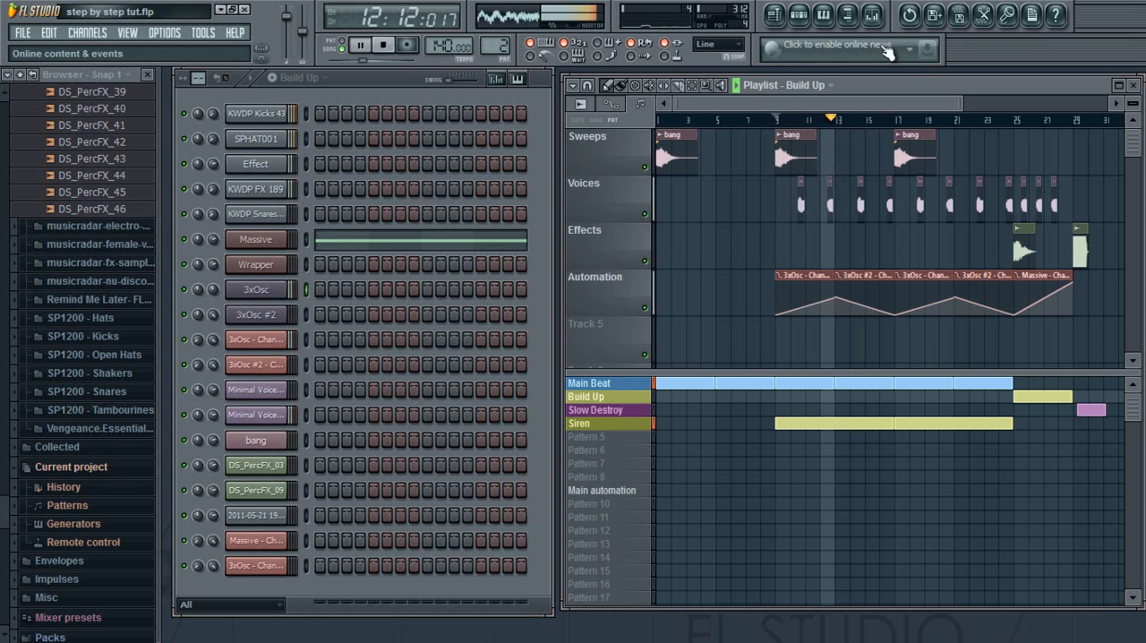
{"action": "left_click", "coordinate": [740, 92]}
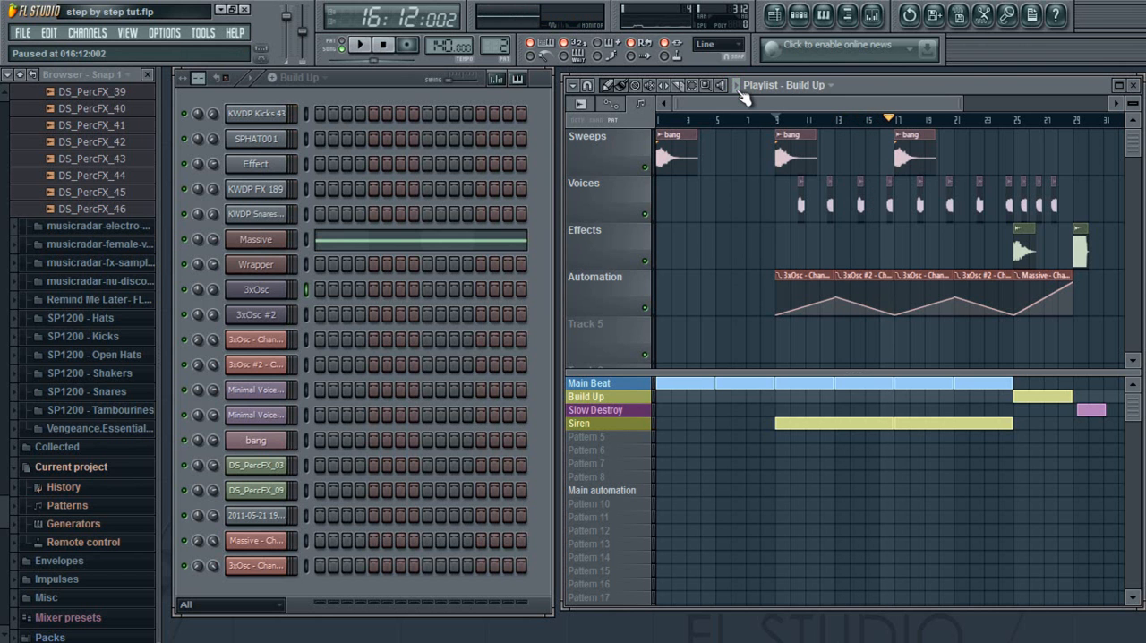
Expand the Minimal Voices Vol 1 sample folder in the browser and preview Minimal Voice 1.
{"action": "left_click_drag", "start_coordinate": [960, 102], "coordinate": [722, 122]}
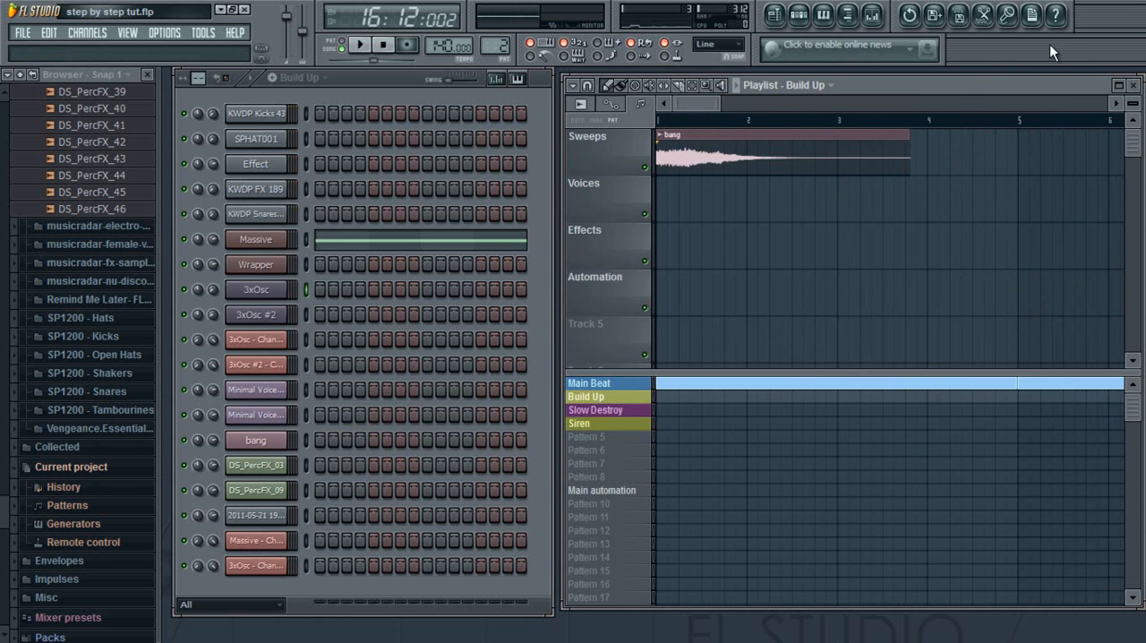
{"action": "scroll", "coordinate": [5, 100], "scroll_direction": "up", "scroll_amount": 20}
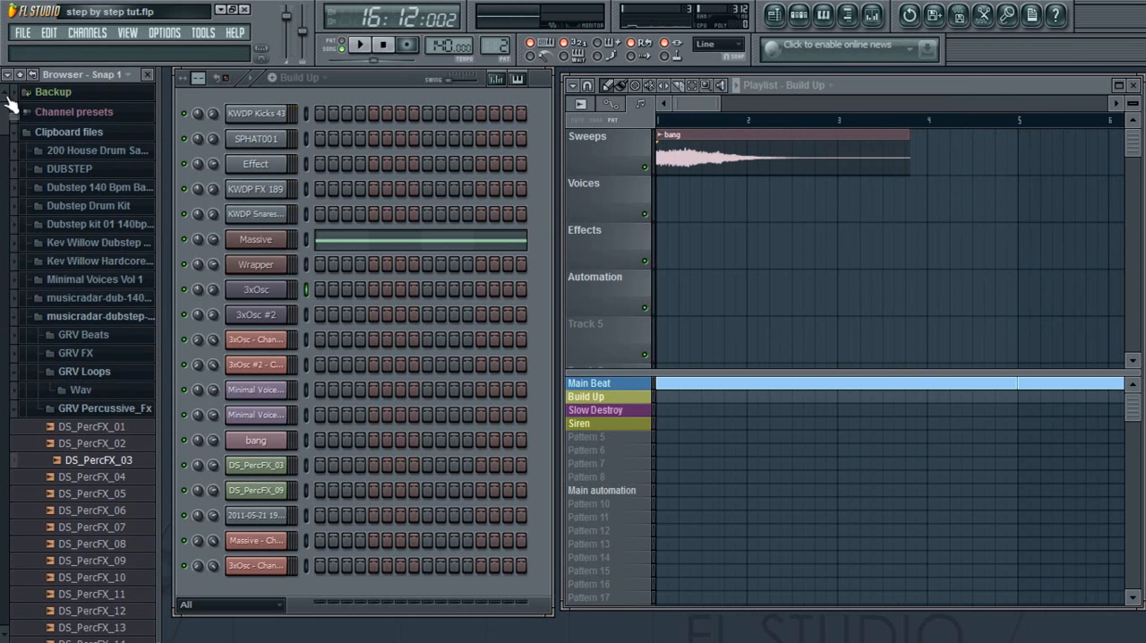
{"action": "left_click", "coordinate": [98, 316]}
{"action": "left_click", "coordinate": [118, 297]}
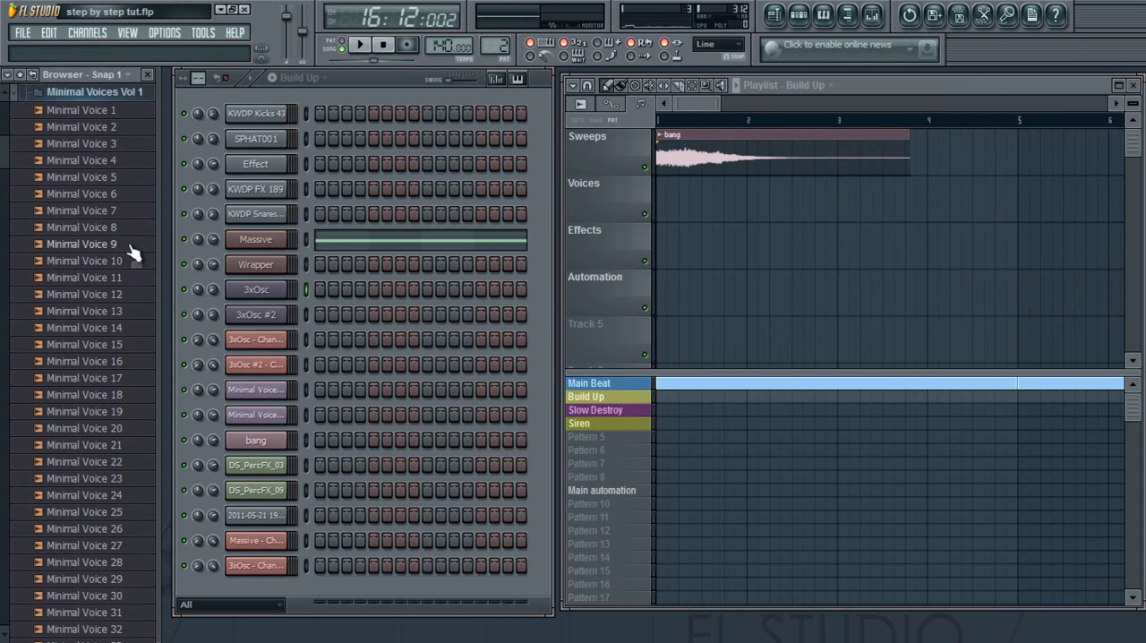
{"action": "left_click", "coordinate": [111, 110]}
{"action": "scroll", "coordinate": [4, 157], "scroll_direction": "up", "scroll_amount": 5}
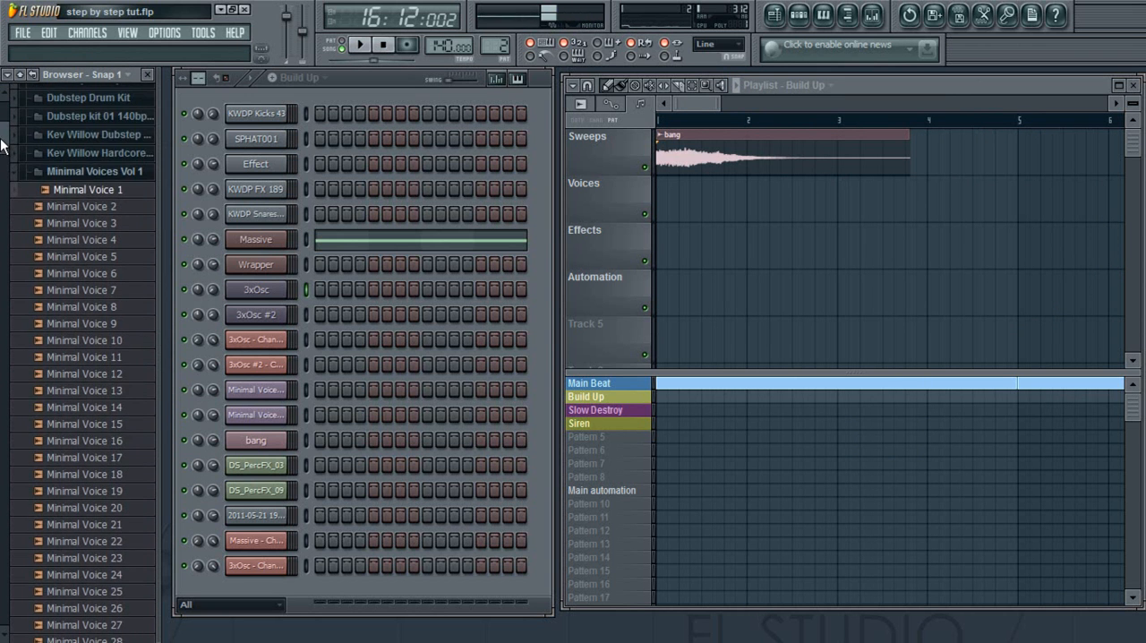
{"action": "scroll", "coordinate": [3, 144], "scroll_direction": "up", "scroll_amount": 6}
Preview the Minimal Voice 126 and Minimal Voice 128 samples.
{"action": "left_click_drag", "start_coordinate": [3, 121], "coordinate": [3, 474]}
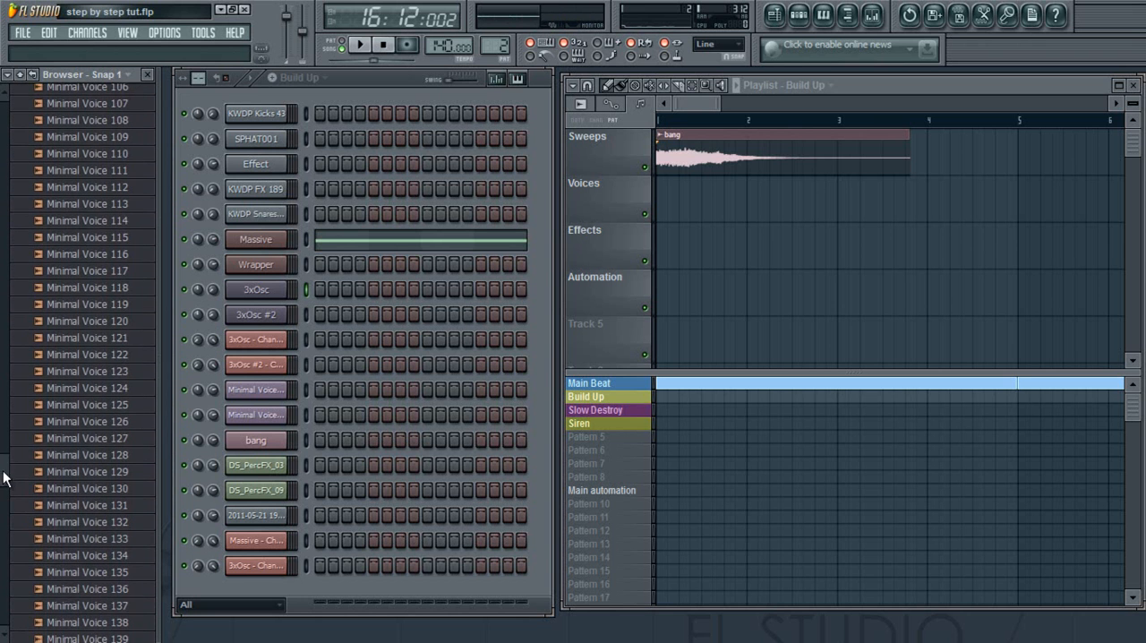
{"action": "left_click", "coordinate": [111, 448]}
{"action": "left_click", "coordinate": [43, 422]}
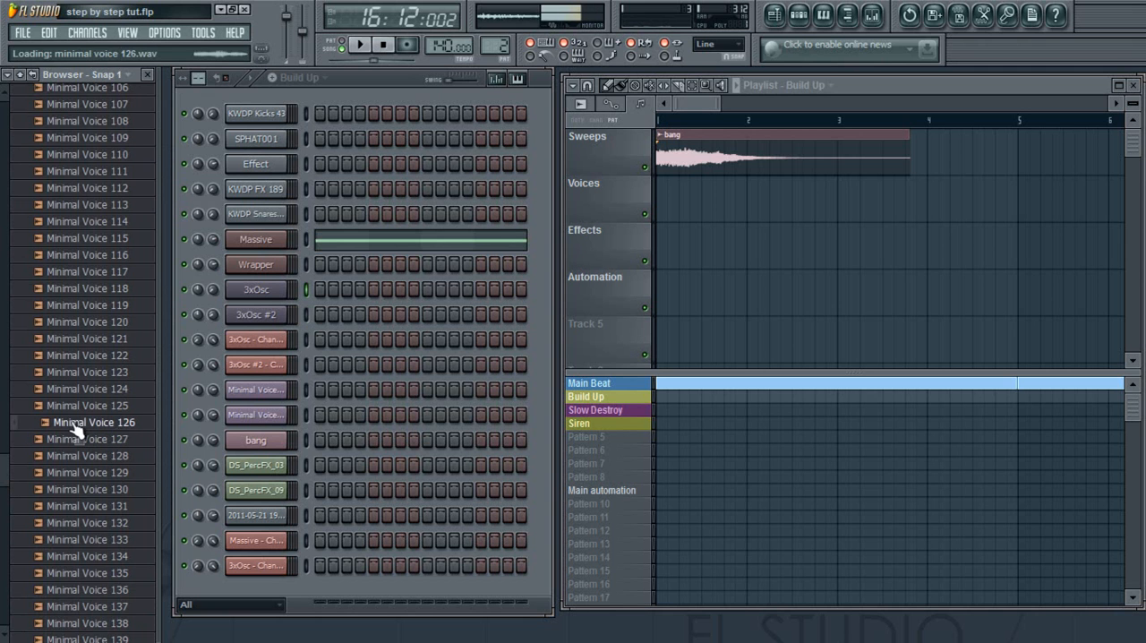
{"action": "left_click", "coordinate": [103, 457]}
Look through the full range of samples in the Minimal Voices Vol 1 folder.
{"action": "scroll", "coordinate": [2, 472], "scroll_direction": "up", "scroll_amount": 1}
{"action": "left_click_drag", "start_coordinate": [3, 472], "coordinate": [2, 139]}
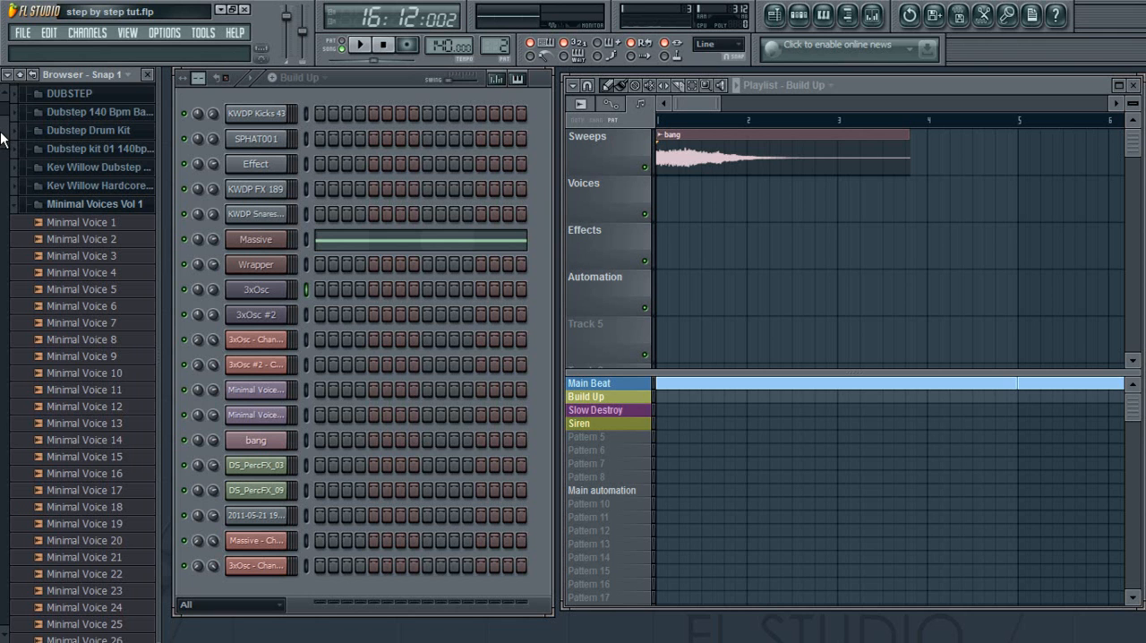
{"action": "left_click_drag", "start_coordinate": [3, 138], "coordinate": [3, 426]}
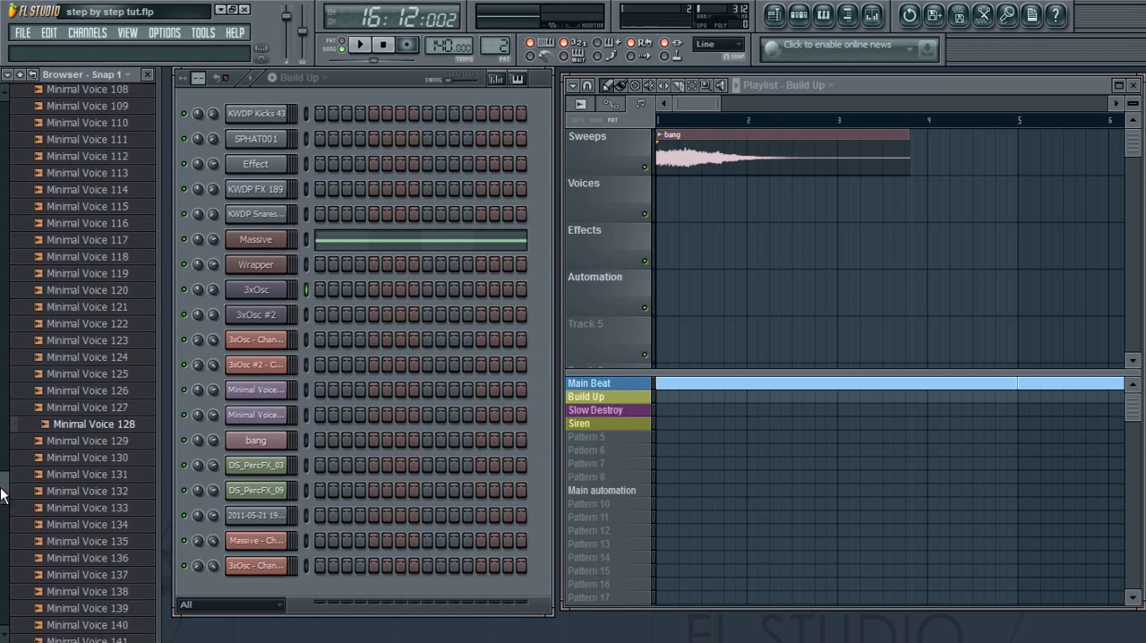
{"action": "left_click_drag", "start_coordinate": [1, 505], "coordinate": [1, 504]}
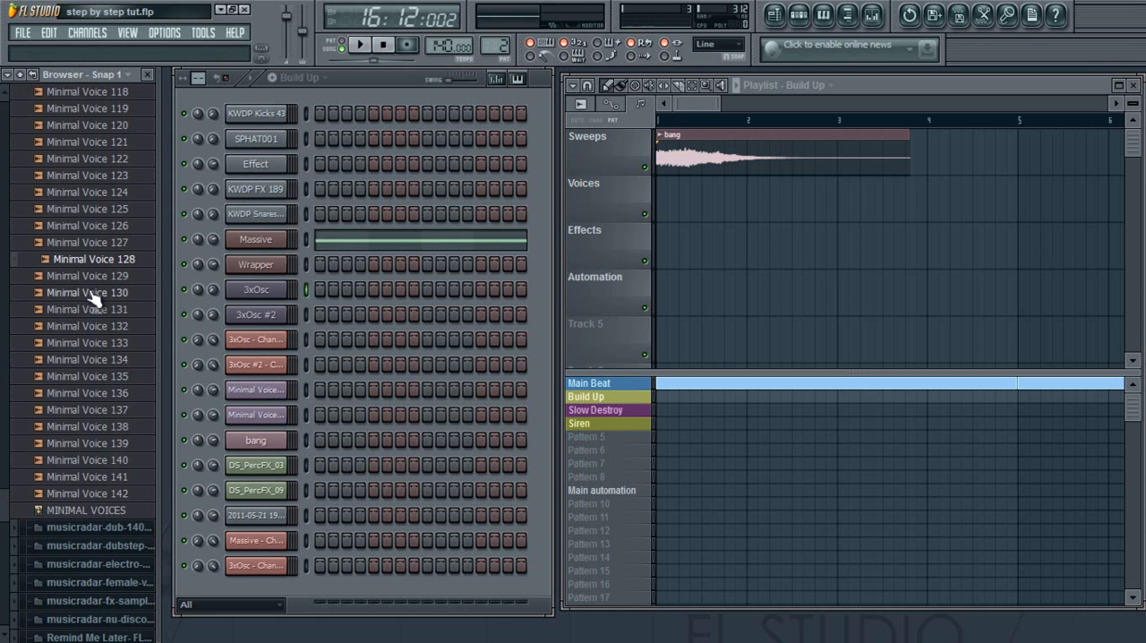
{"action": "scroll", "coordinate": [4, 100], "scroll_direction": "up", "scroll_amount": 1}
{"action": "scroll", "coordinate": [5, 101], "scroll_direction": "up", "scroll_amount": 15}
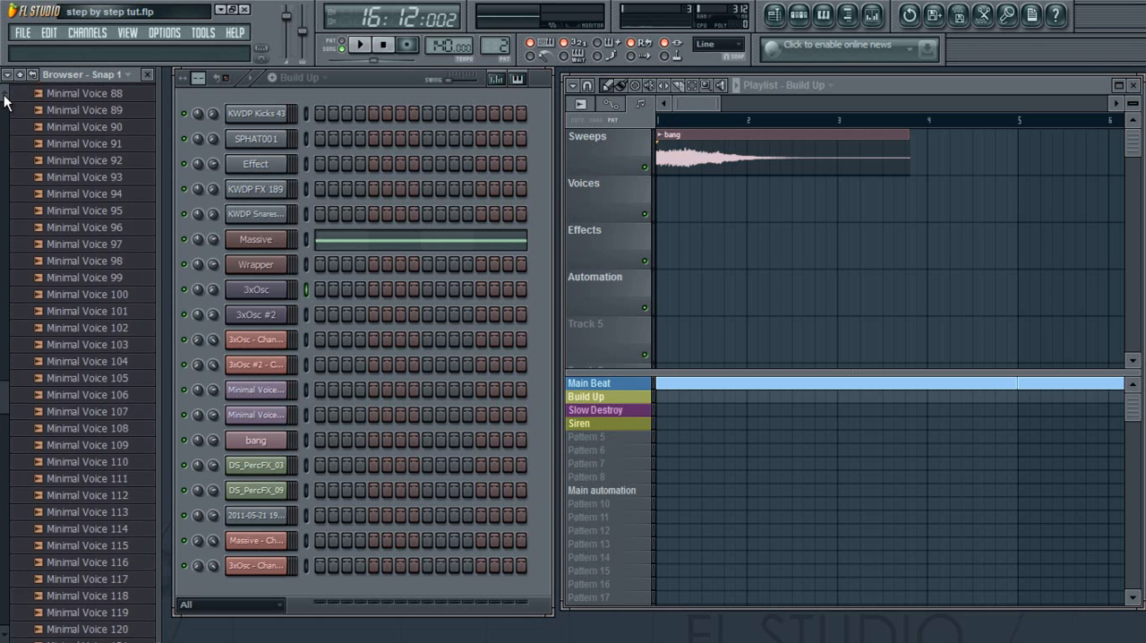
{"action": "scroll", "coordinate": [5, 101], "scroll_direction": "up", "scroll_amount": 13}
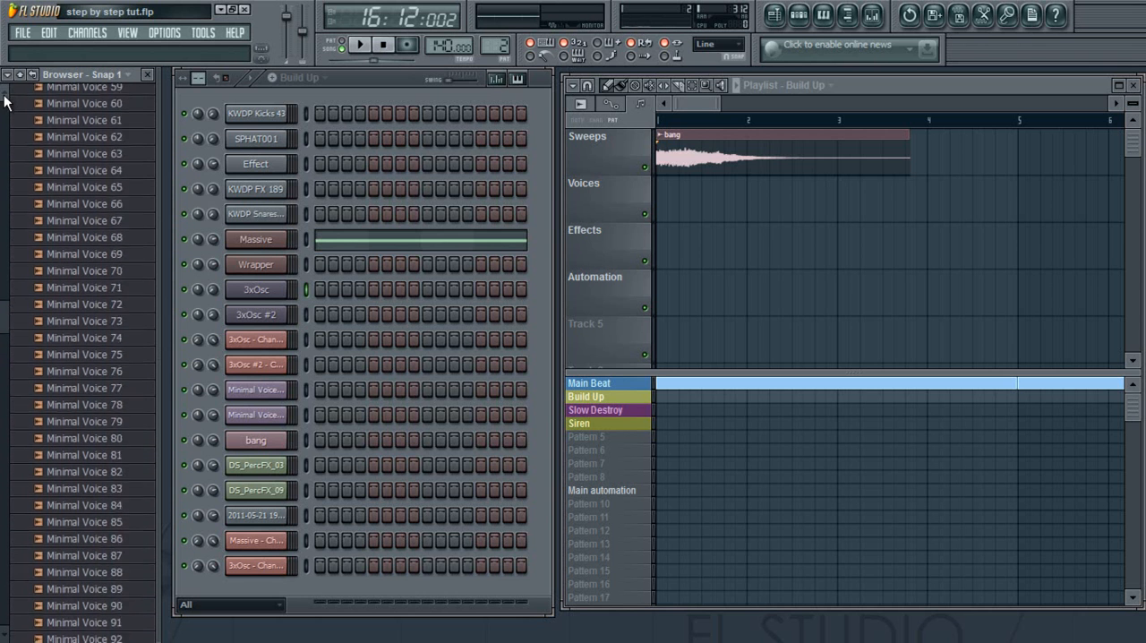
{"action": "scroll", "coordinate": [4, 251], "scroll_direction": "up", "scroll_amount": 10}
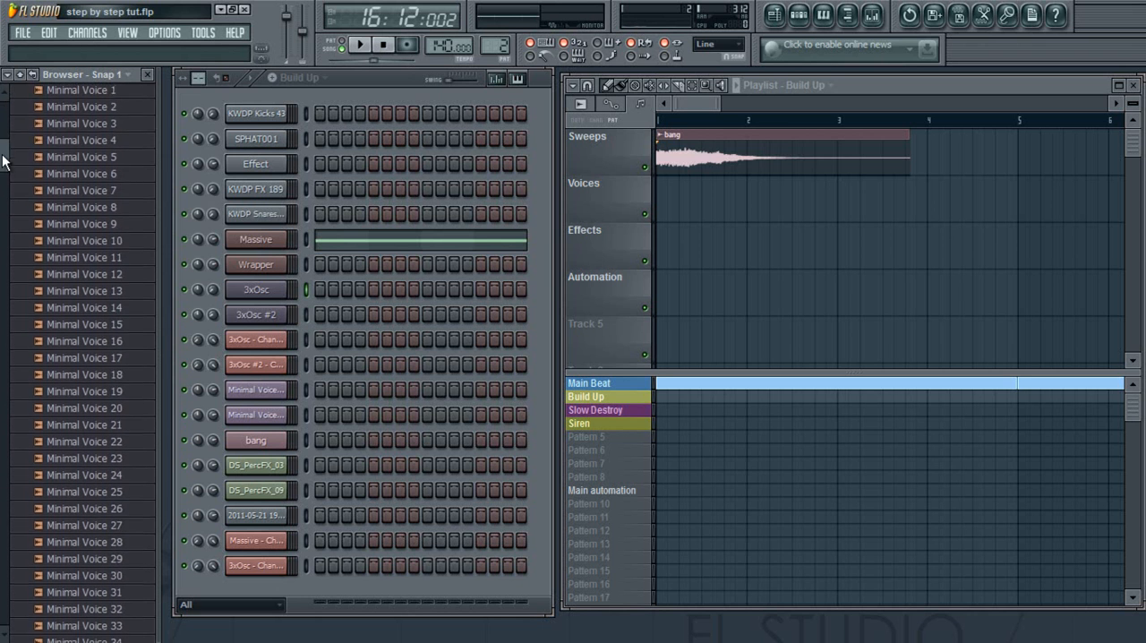
{"action": "scroll", "coordinate": [5, 134], "scroll_direction": "up", "scroll_amount": 5}
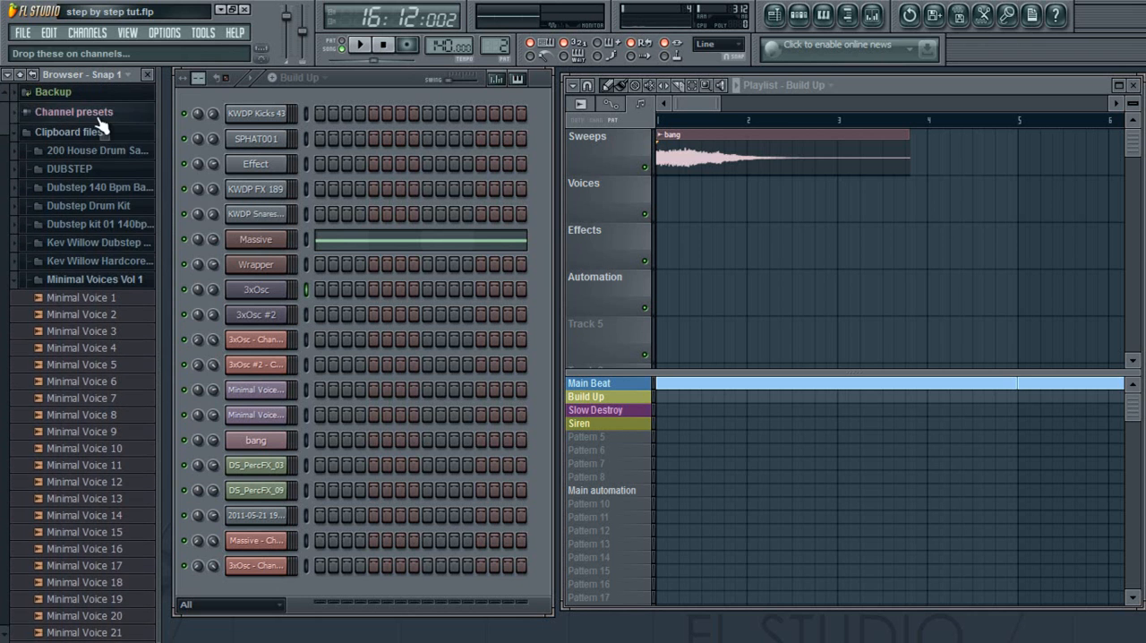
Collapse the Minimal Voices Vol 1 folder and all remaining open folders in the browser.
{"action": "left_click", "coordinate": [139, 133]}
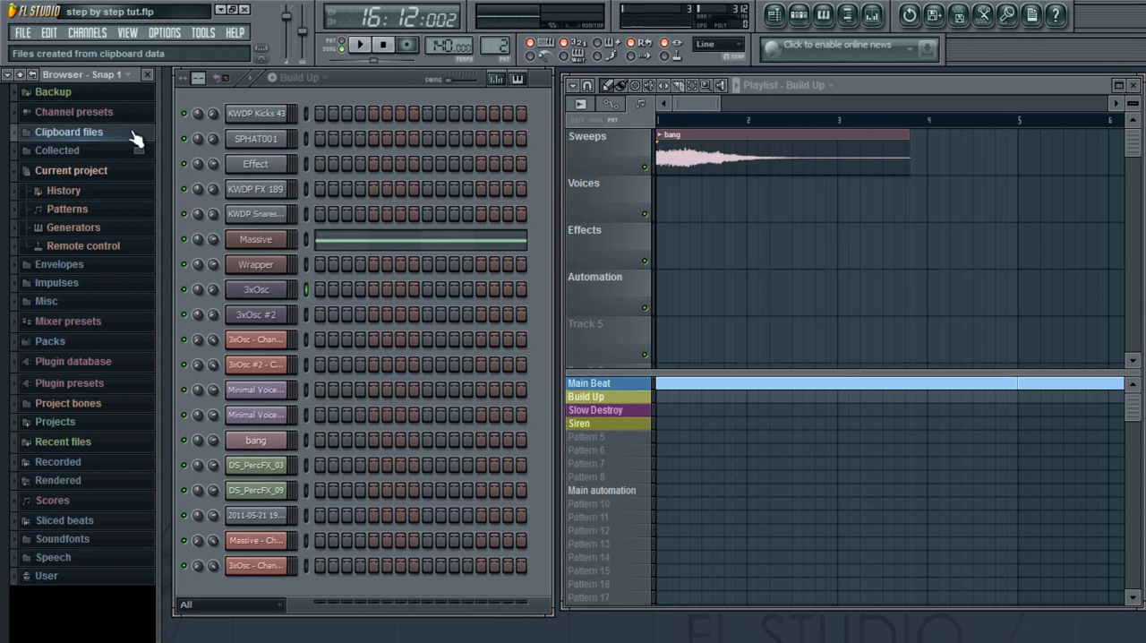
{"action": "left_click", "coordinate": [138, 133]}
{"action": "left_click", "coordinate": [96, 241]}
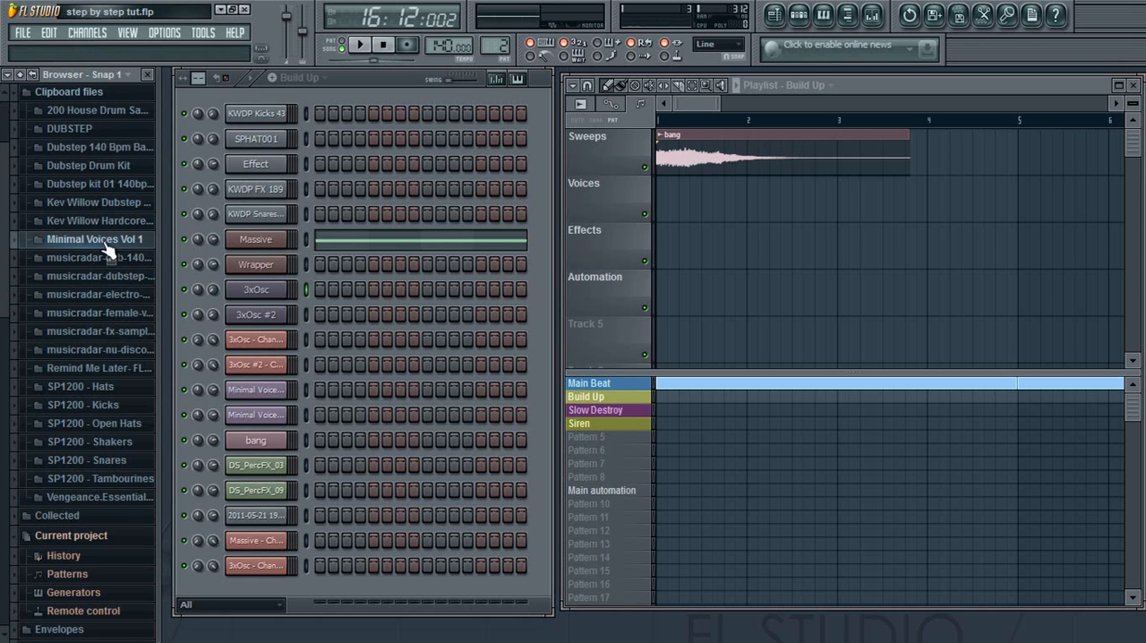
{"action": "scroll", "coordinate": [3, 134], "scroll_direction": "up", "scroll_amount": 2}
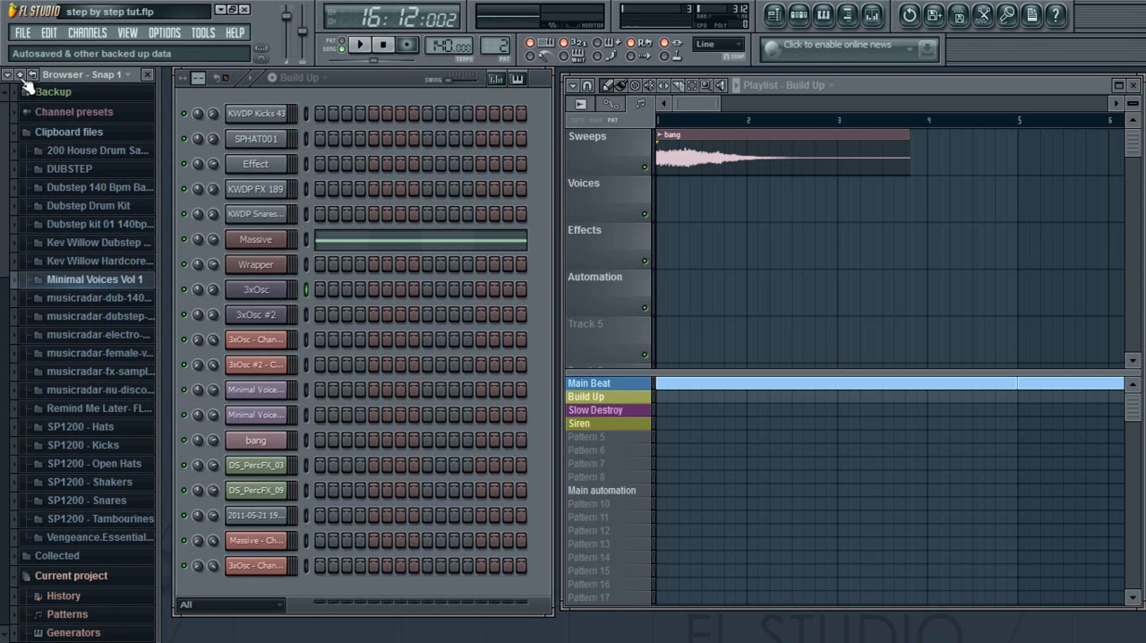
{"action": "left_click", "coordinate": [21, 76]}
Show the whole arrangement in the playlist and set the play position back to bar 1.
{"action": "left_click_drag", "start_coordinate": [716, 100], "coordinate": [970, 100]}
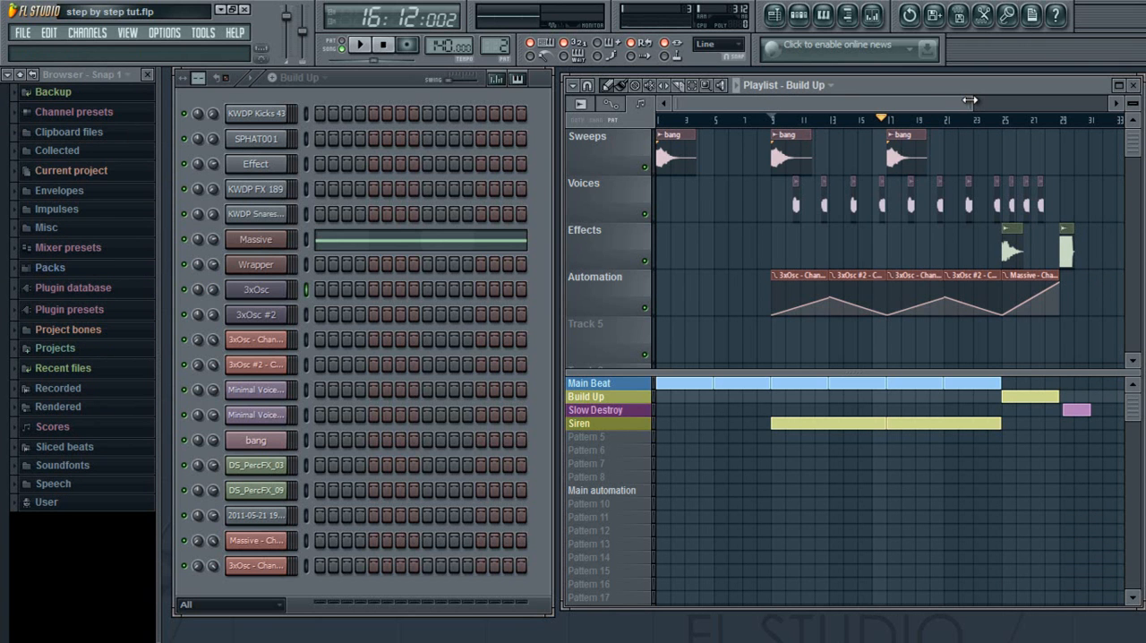
{"action": "left_click_drag", "start_coordinate": [889, 118], "coordinate": [659, 118]}
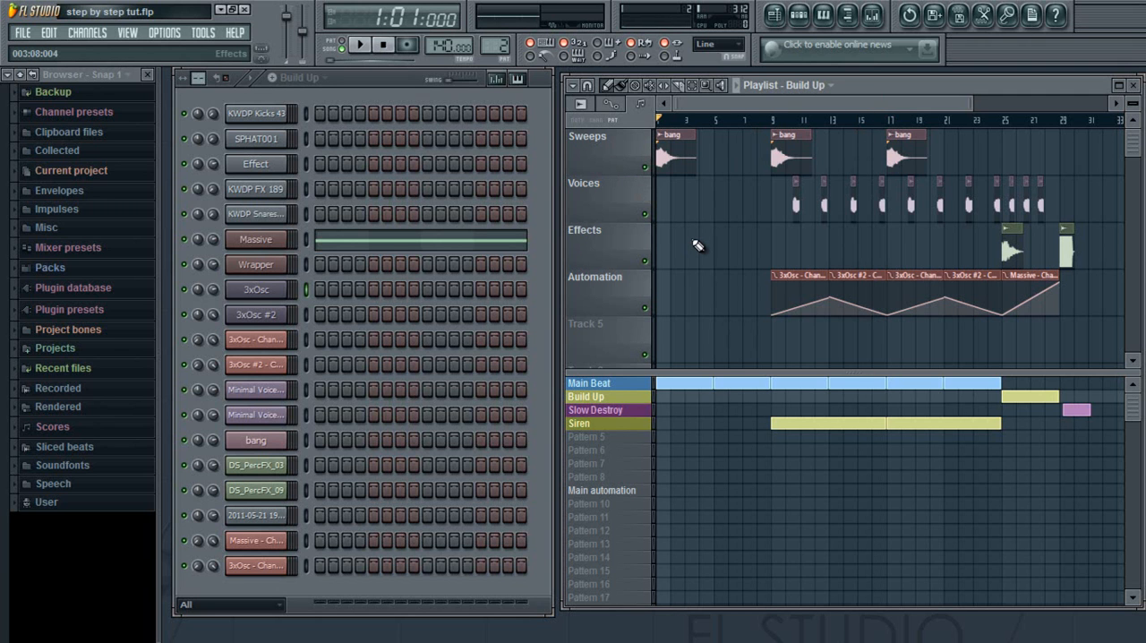